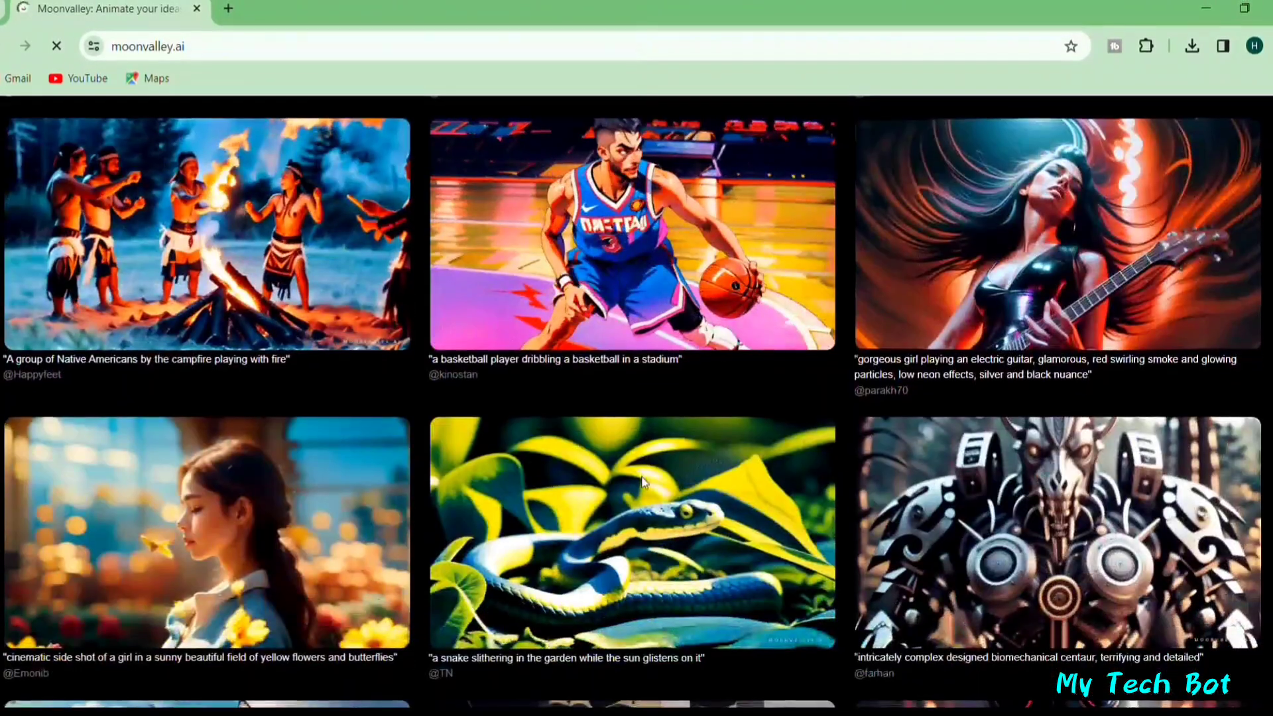
- Ask ChatGPT for a short story about Kai and a gentle panda in a bamboo forest, then select its first paragraph
scroll(642, 484, "down", 5)
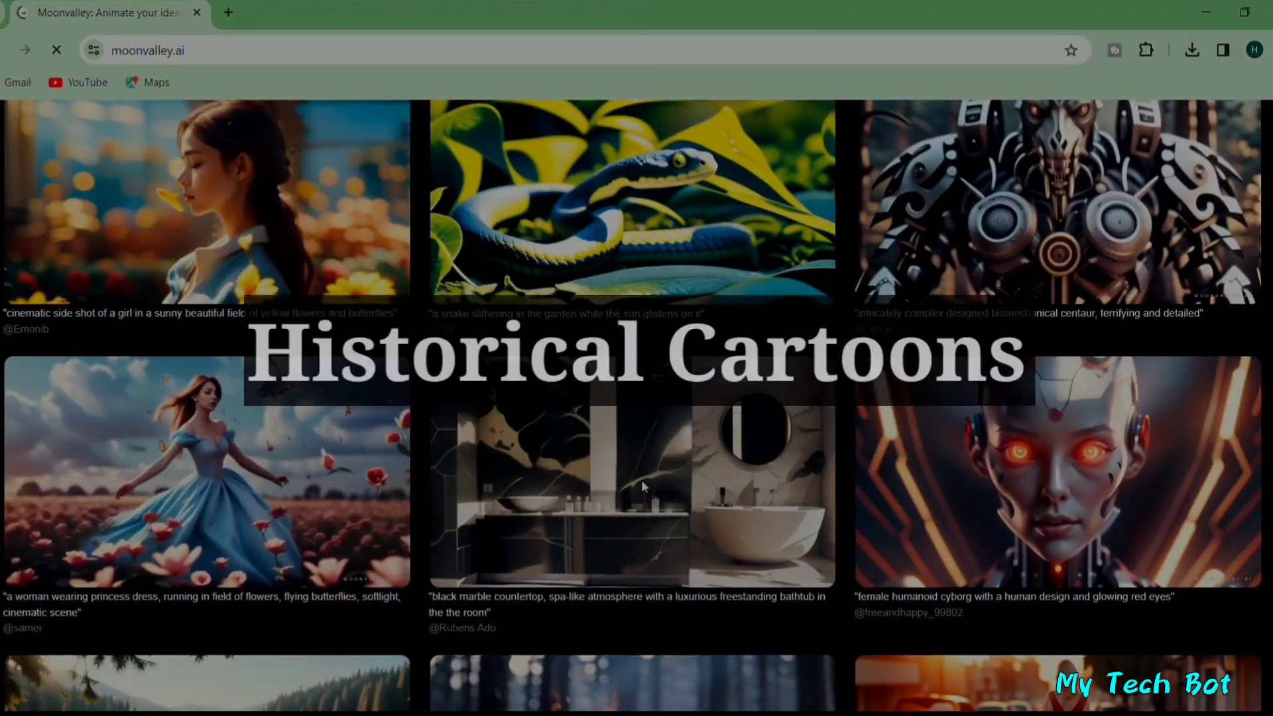
scroll(642, 486, "down", 3)
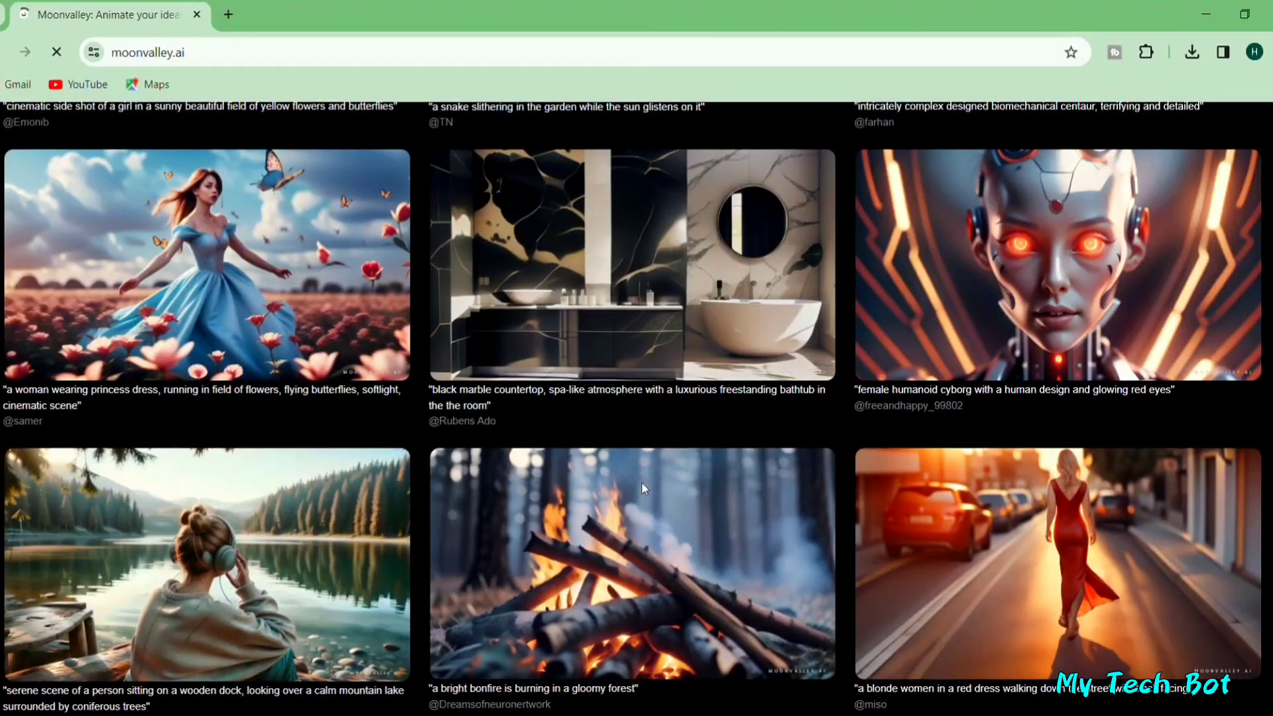
scroll(642, 488, "down", 4)
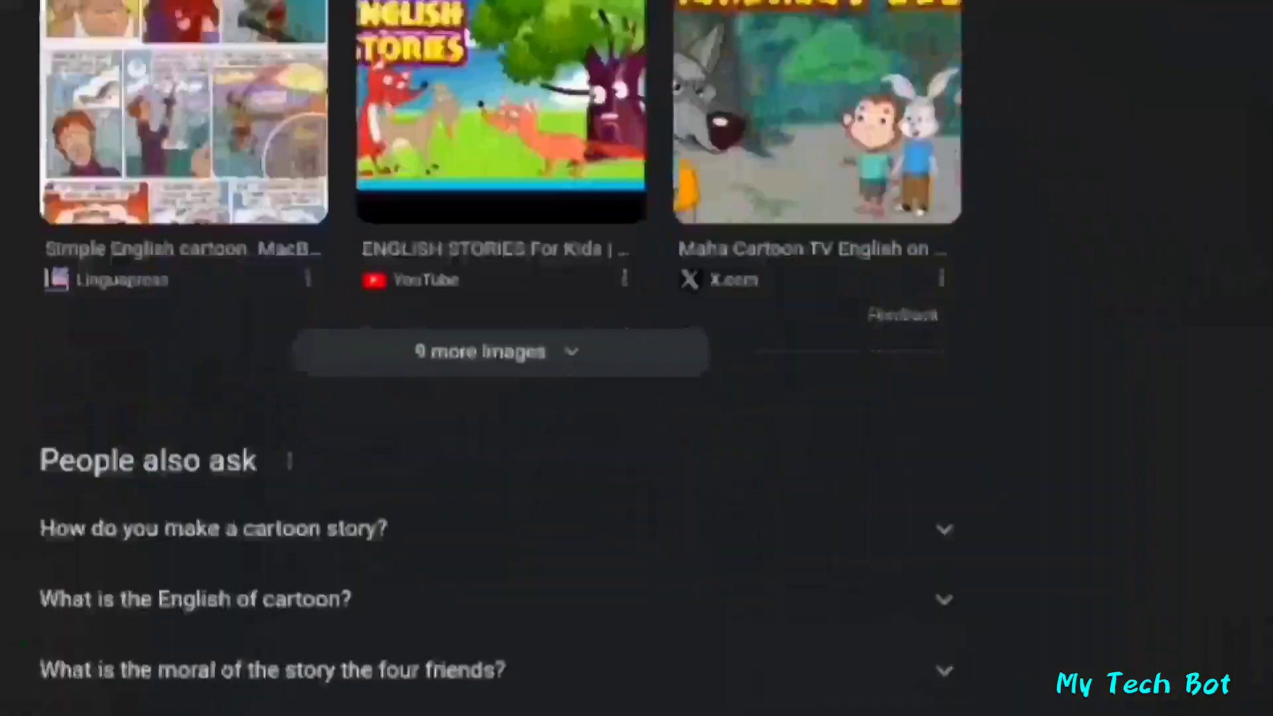
scroll(438, 358, "down", 15)
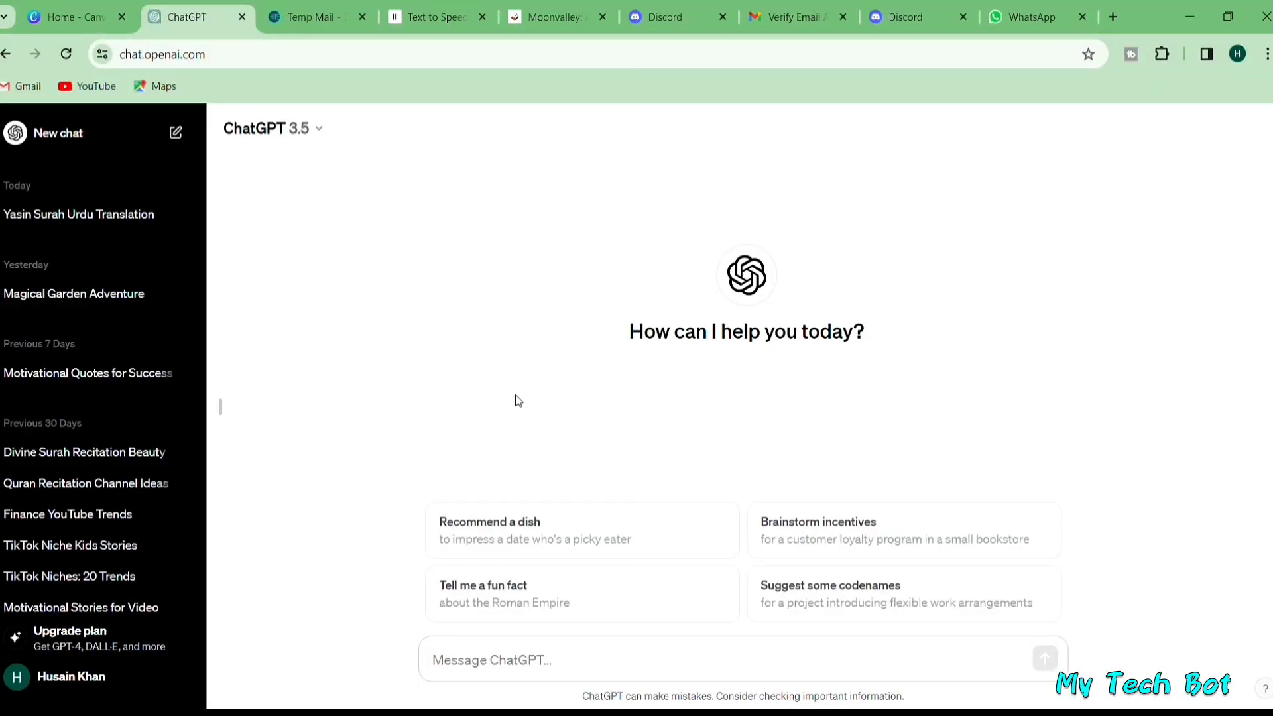
left_click(453, 673)
type("write a short story about a panda")
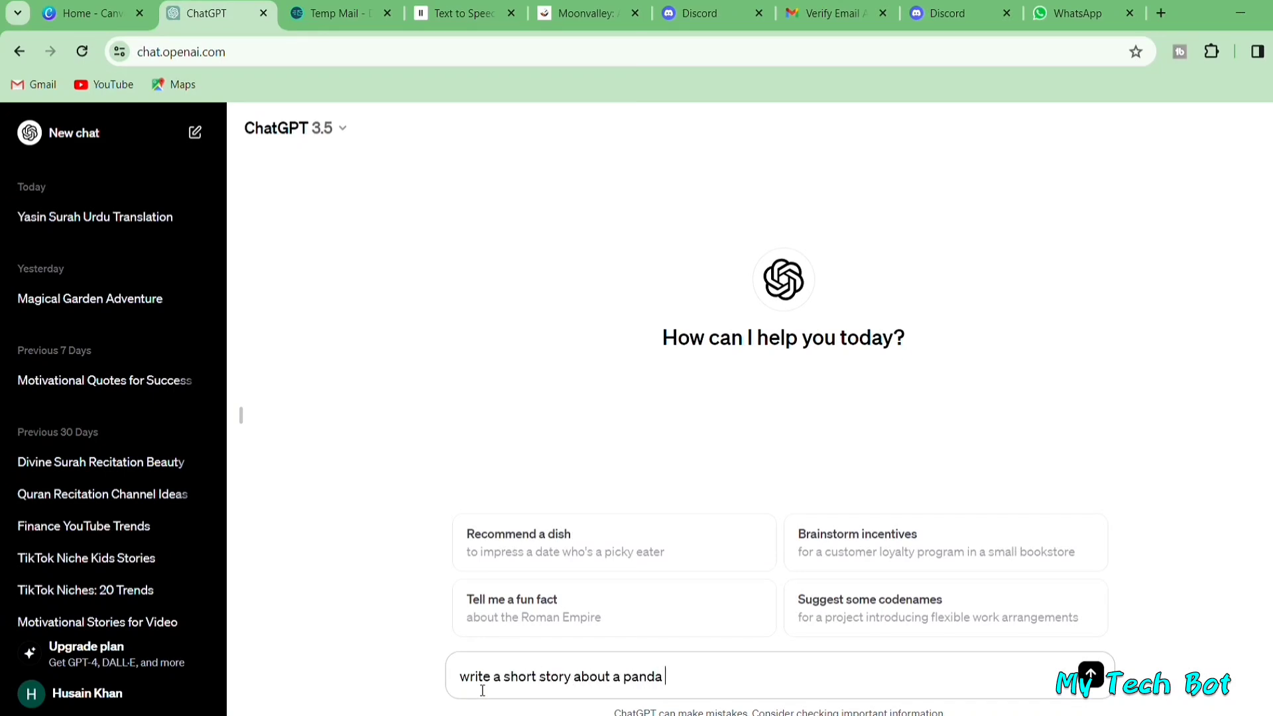
type("g boy in about 200 words")
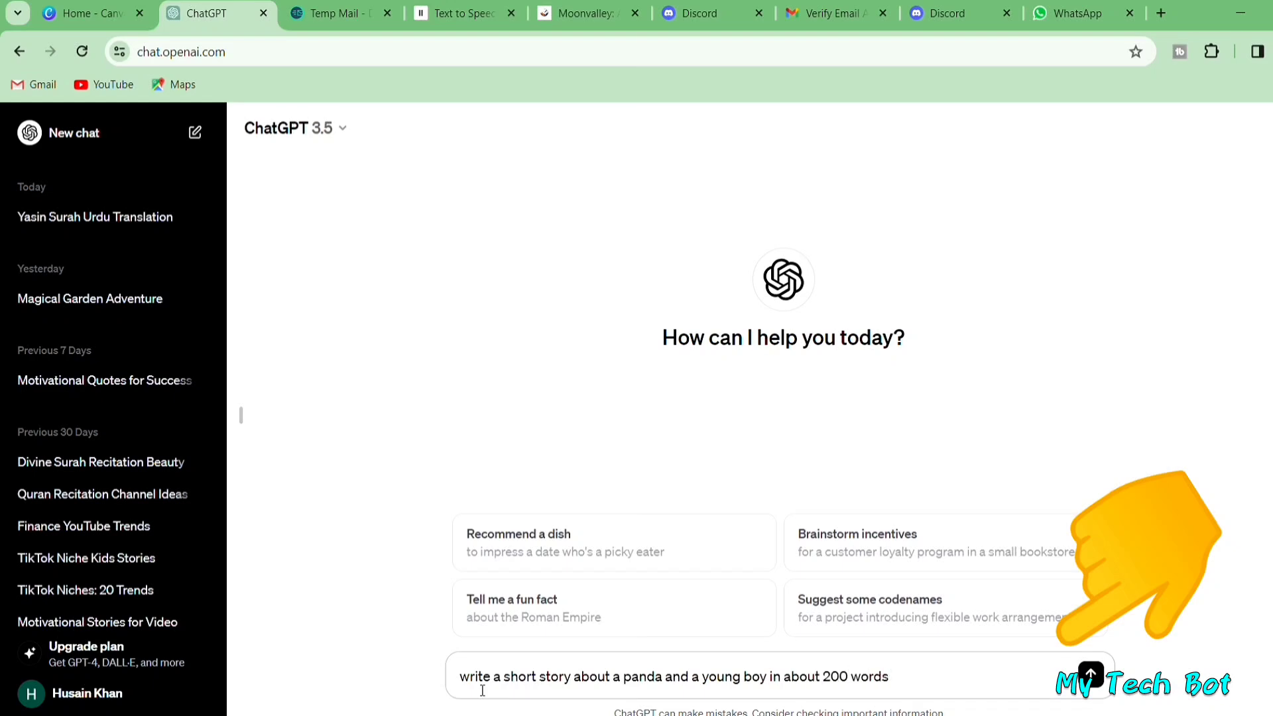
key("Return")
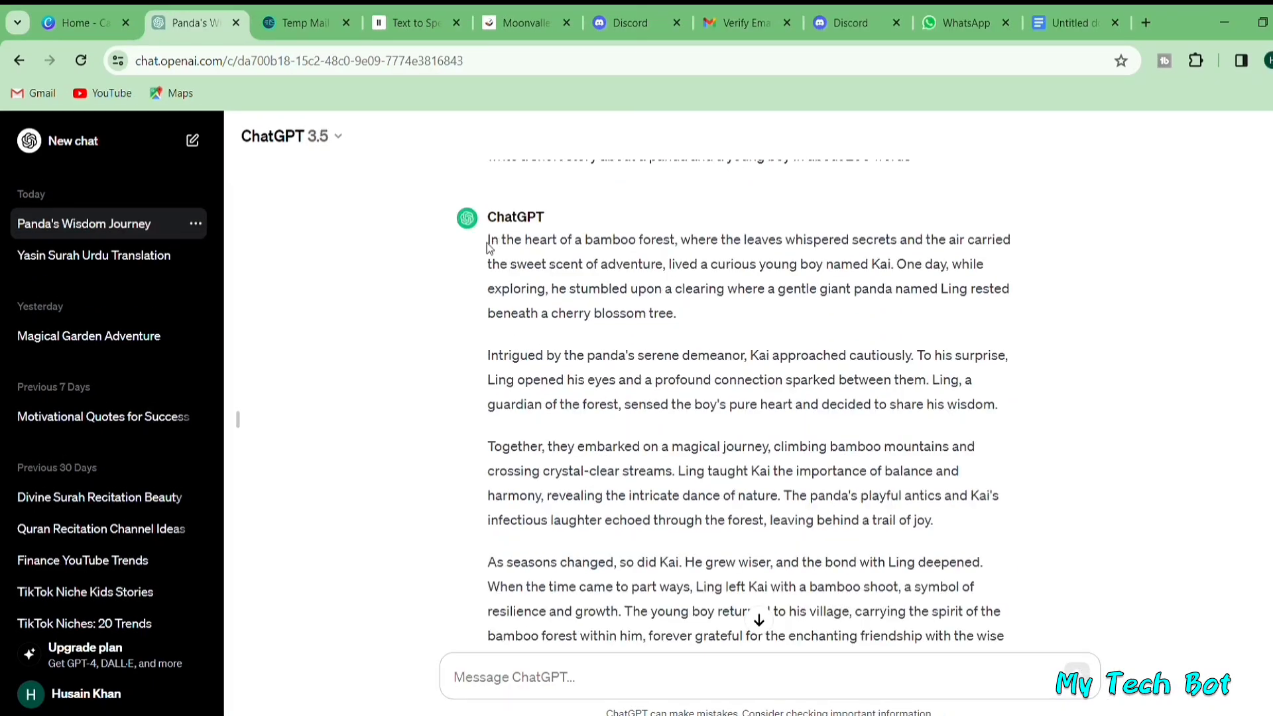
left_click_drag(509, 247, 653, 318)
key("ctrl+c")
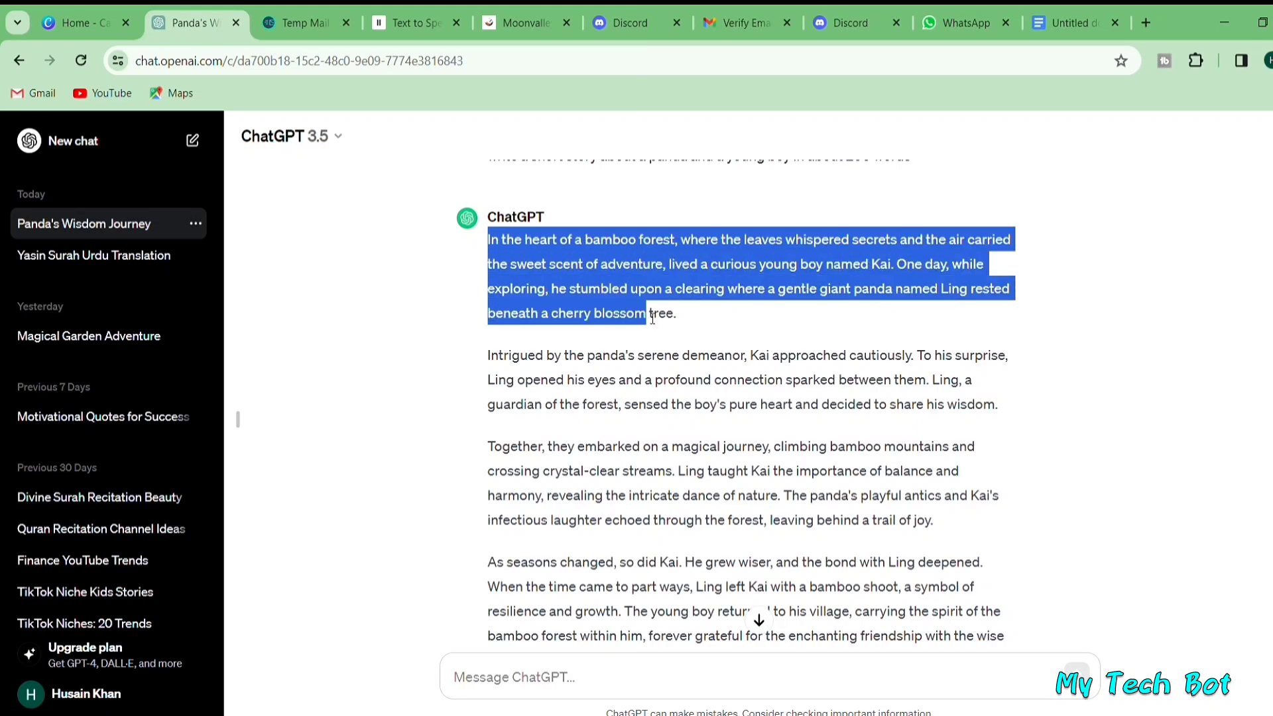
- Paste the story's first paragraph into the blank Google Doc and copy it back out
left_click_drag(664, 317, 676, 317)
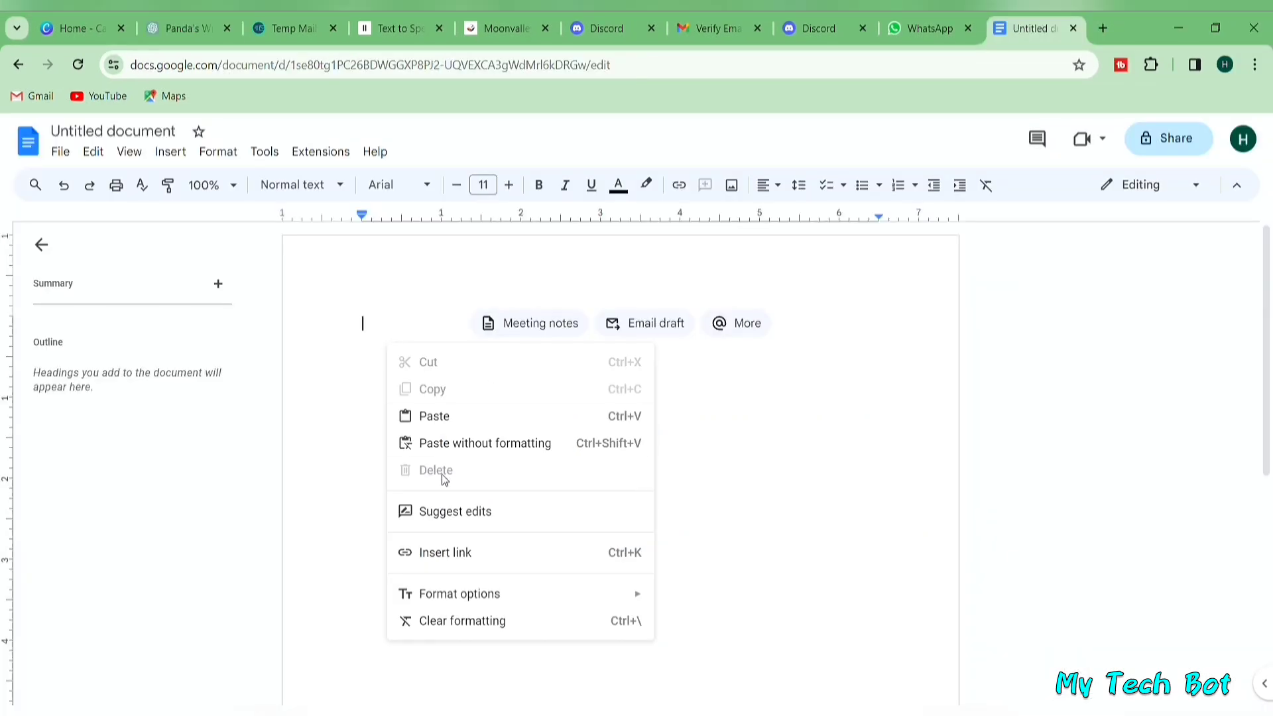
left_click(434, 416)
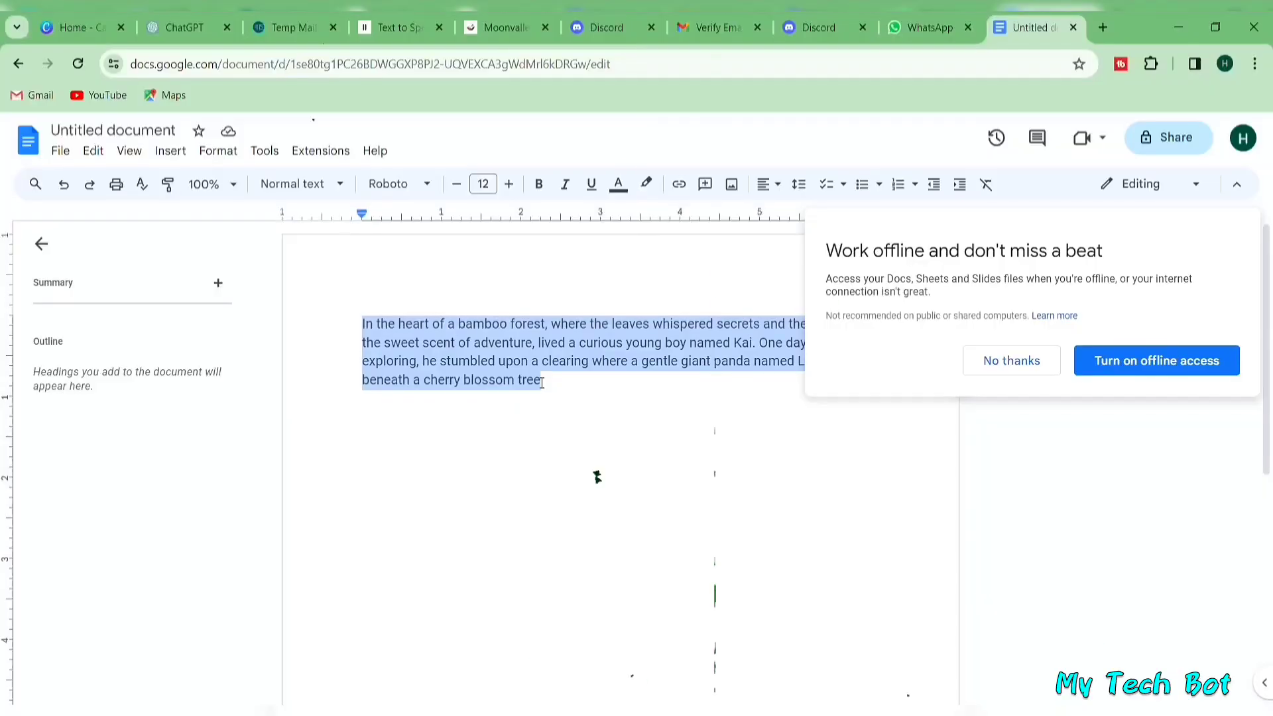
right_click(538, 383)
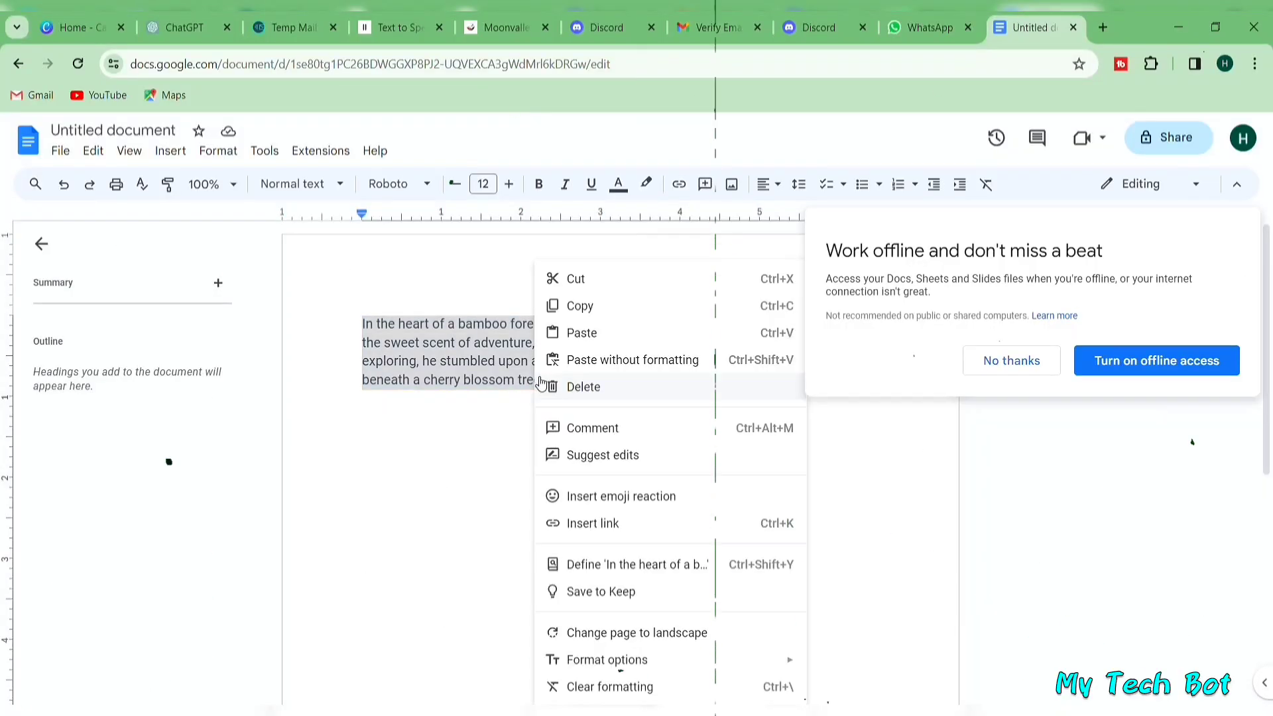
left_click(586, 306)
key("ctrl+2")
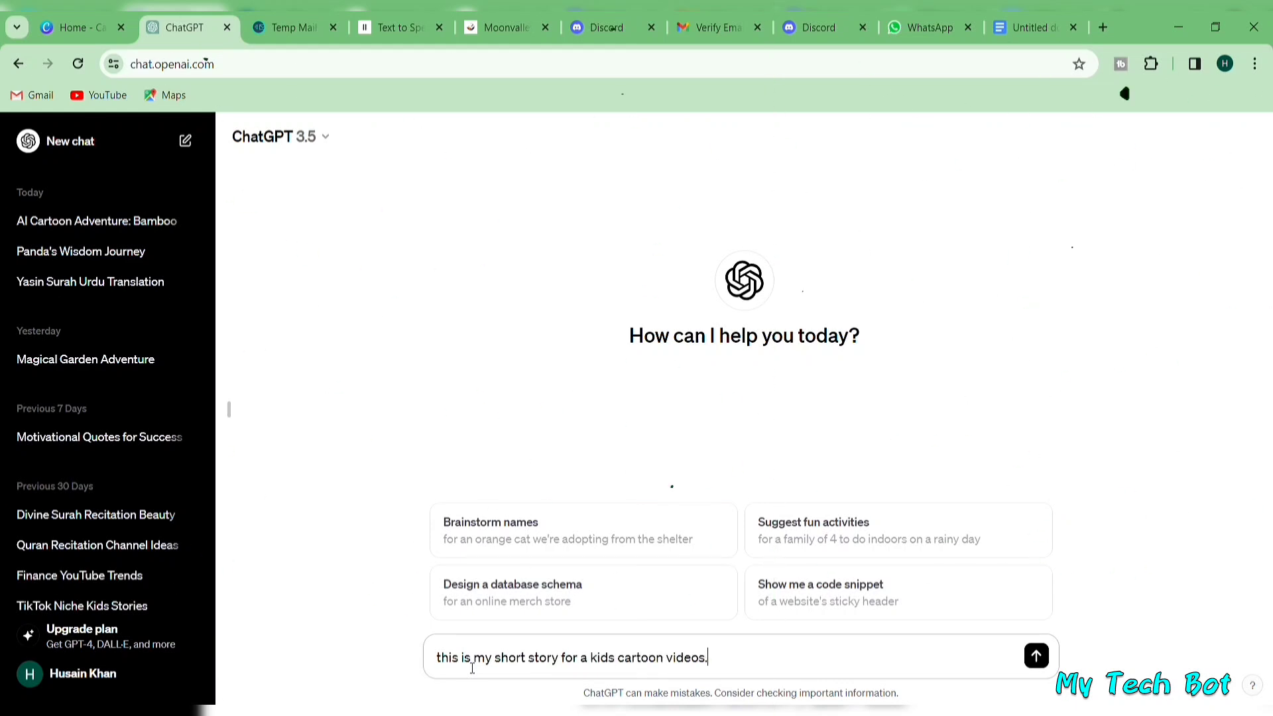
- Send ChatGPT the pasted paragraph with a request for kids-cartoon video-generator prompts
key("ctrl+v")
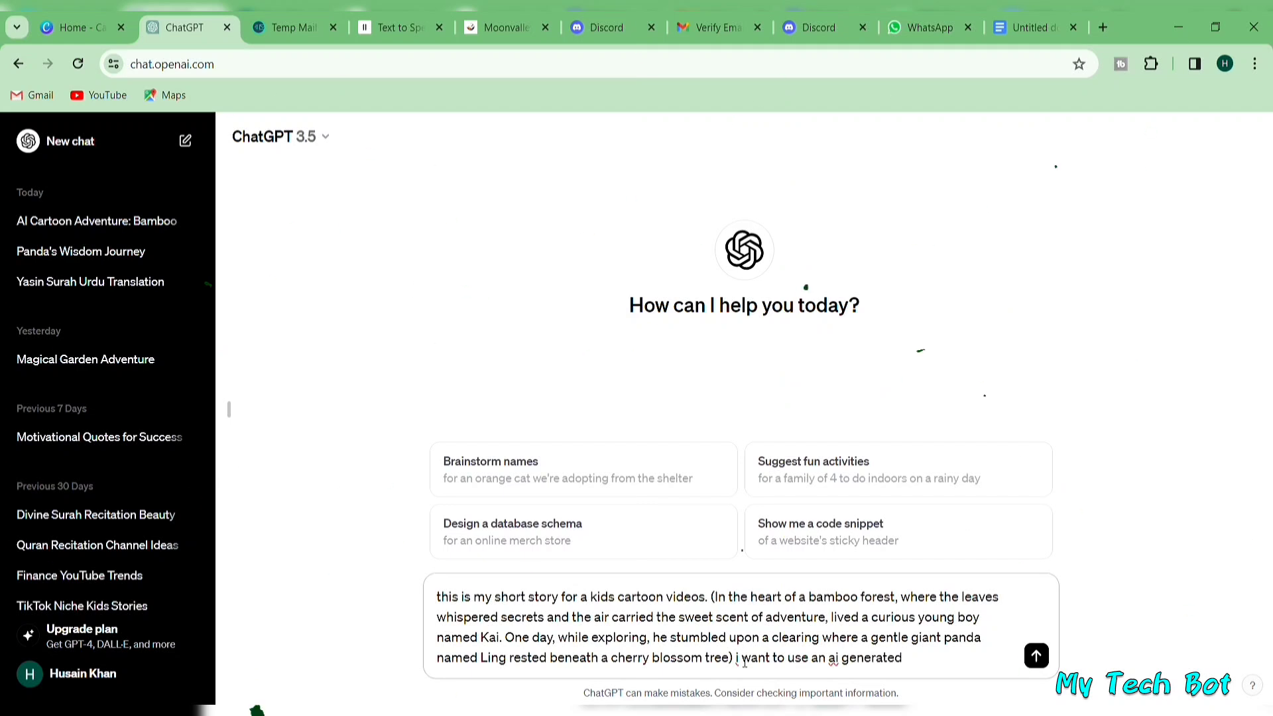
type("in my story. so please generate some prompts according to the story to create videos")
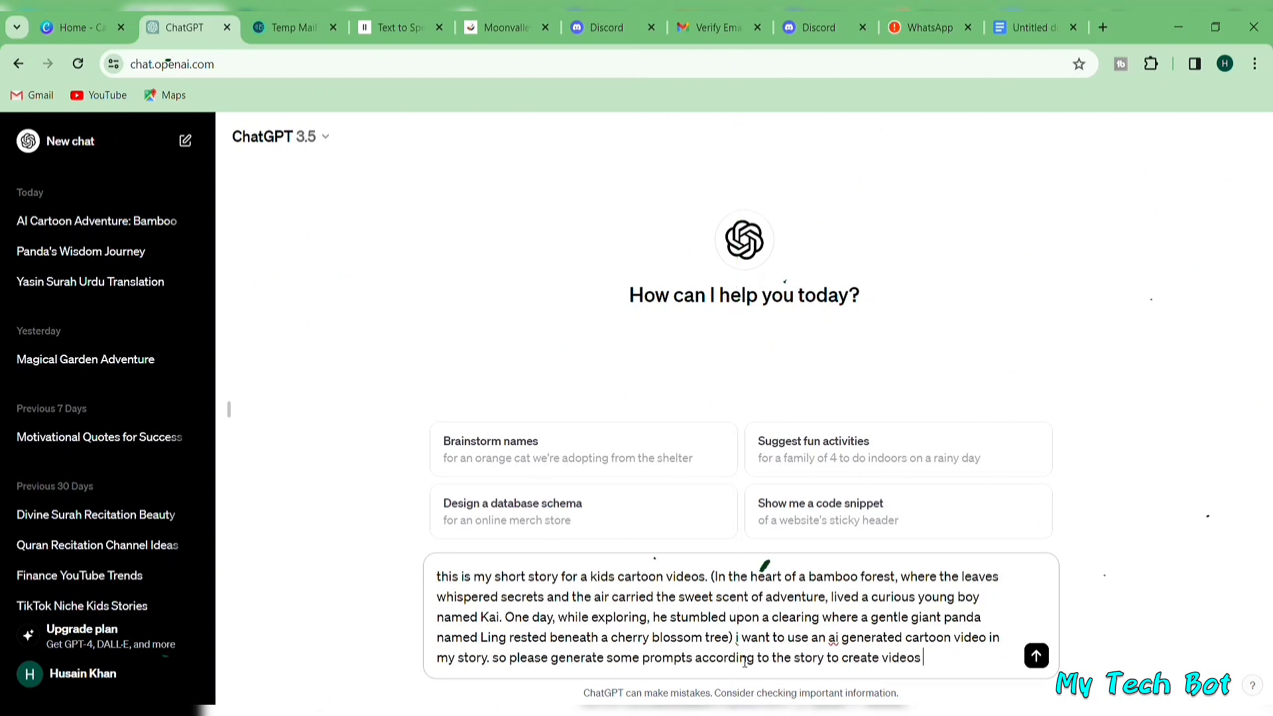
type("video generator.")
key("Return")
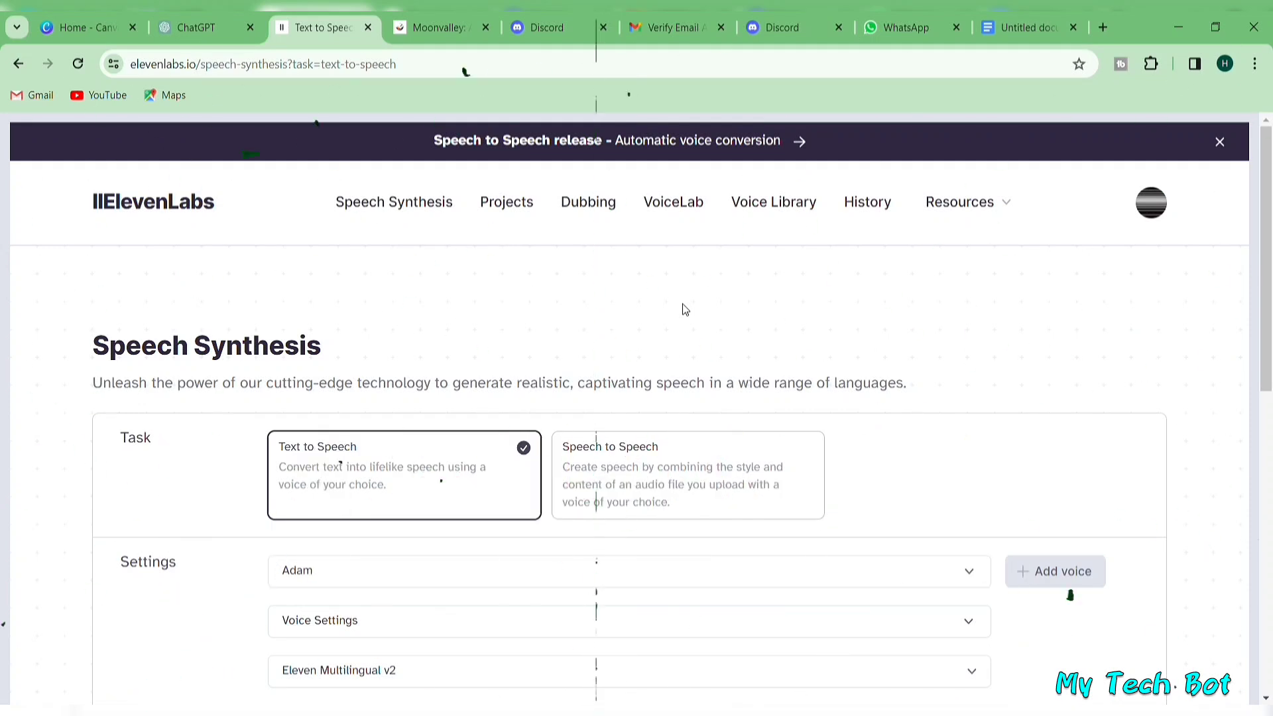
- Paste the bamboo-forest paragraph as ElevenLabs Text to Speech input for the Adam voice
scroll(682, 306, "down", 5)
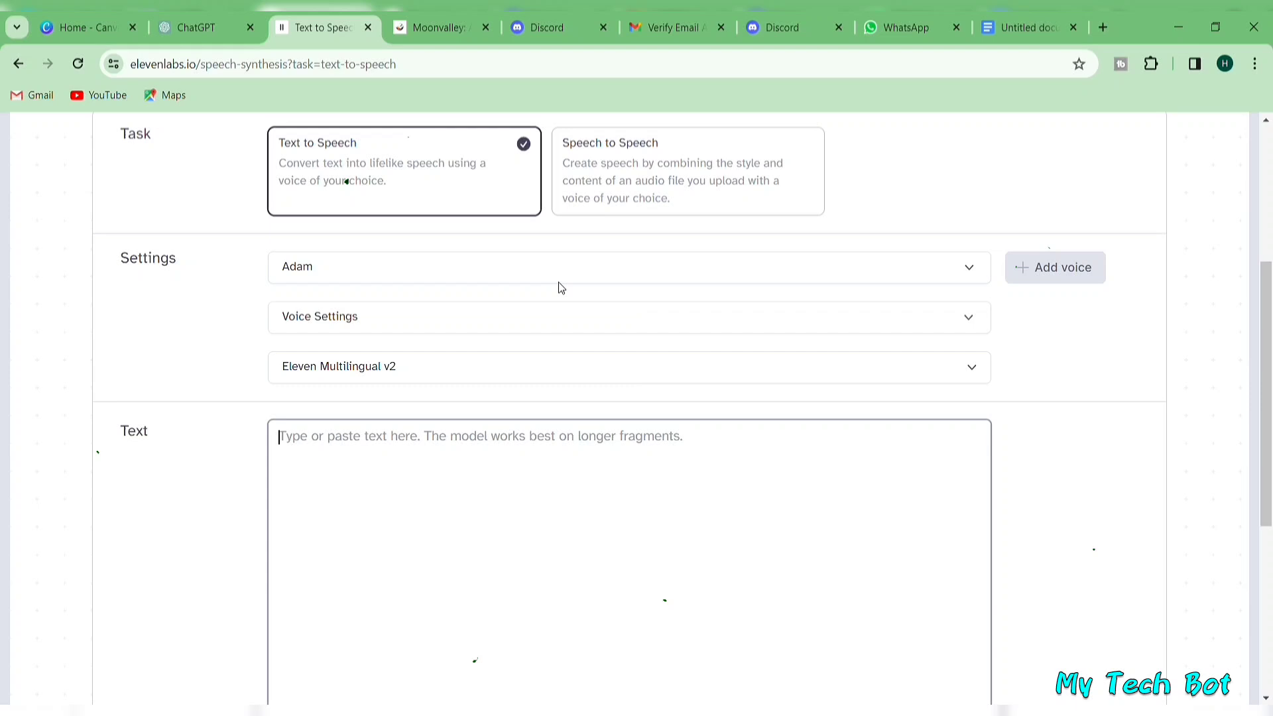
left_click(421, 423)
key("ctrl+v")
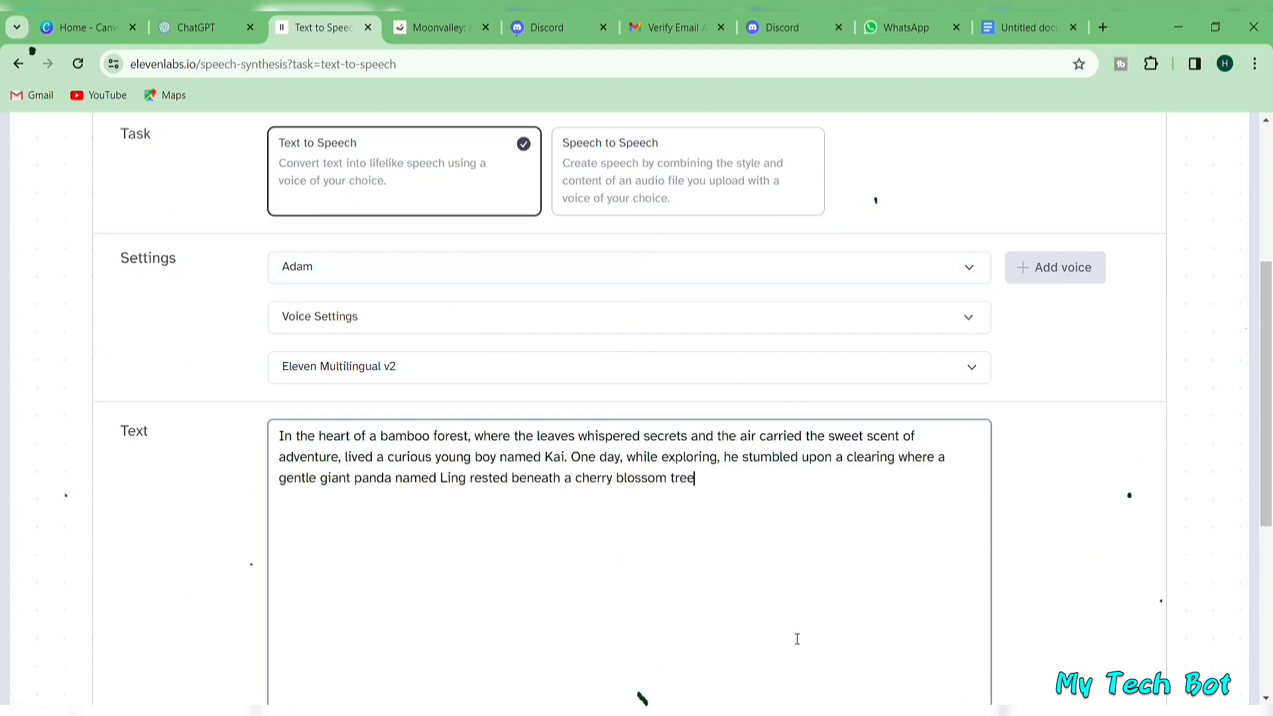
scroll(708, 620, "up", 5)
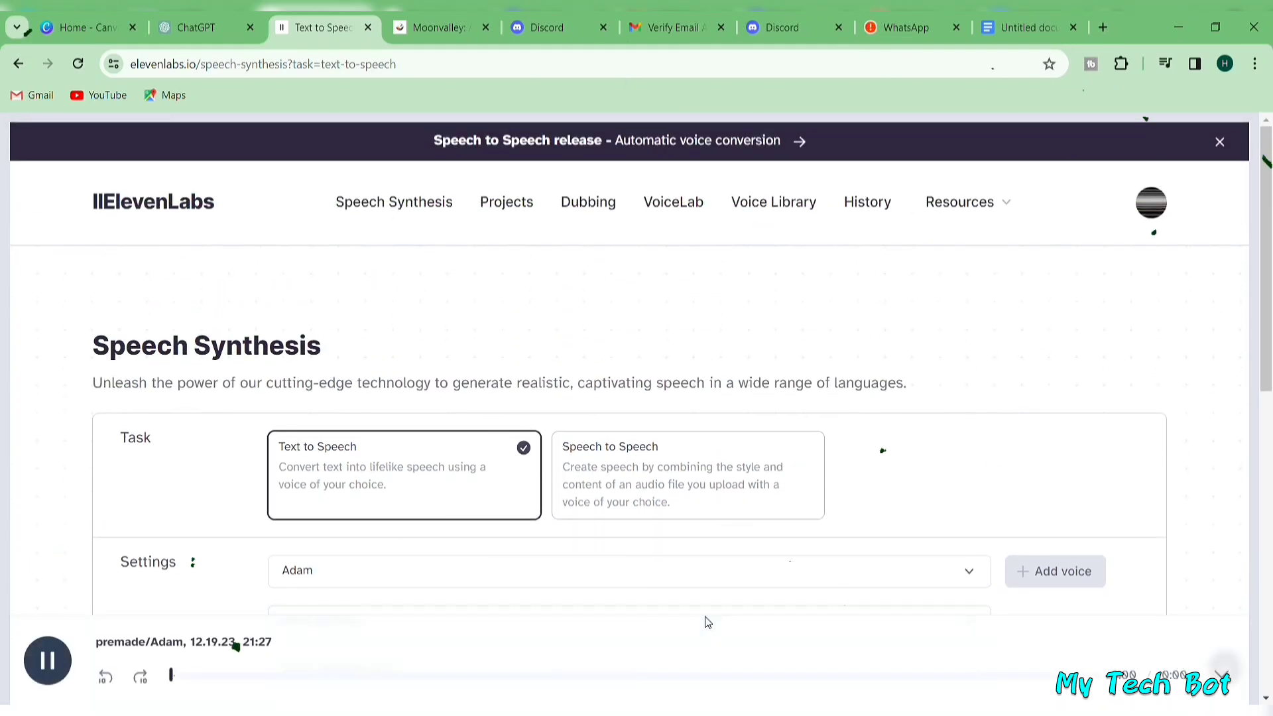
scroll(708, 621, "down", 5)
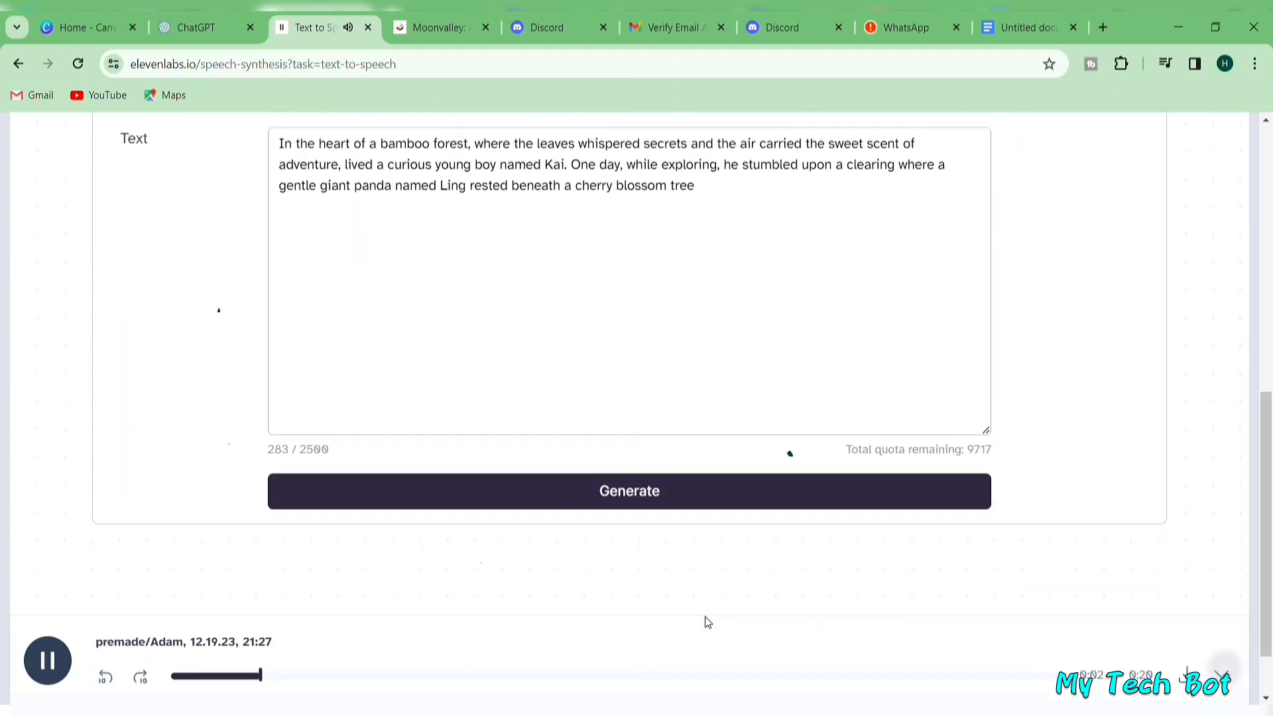
scroll(708, 622, "up", 1)
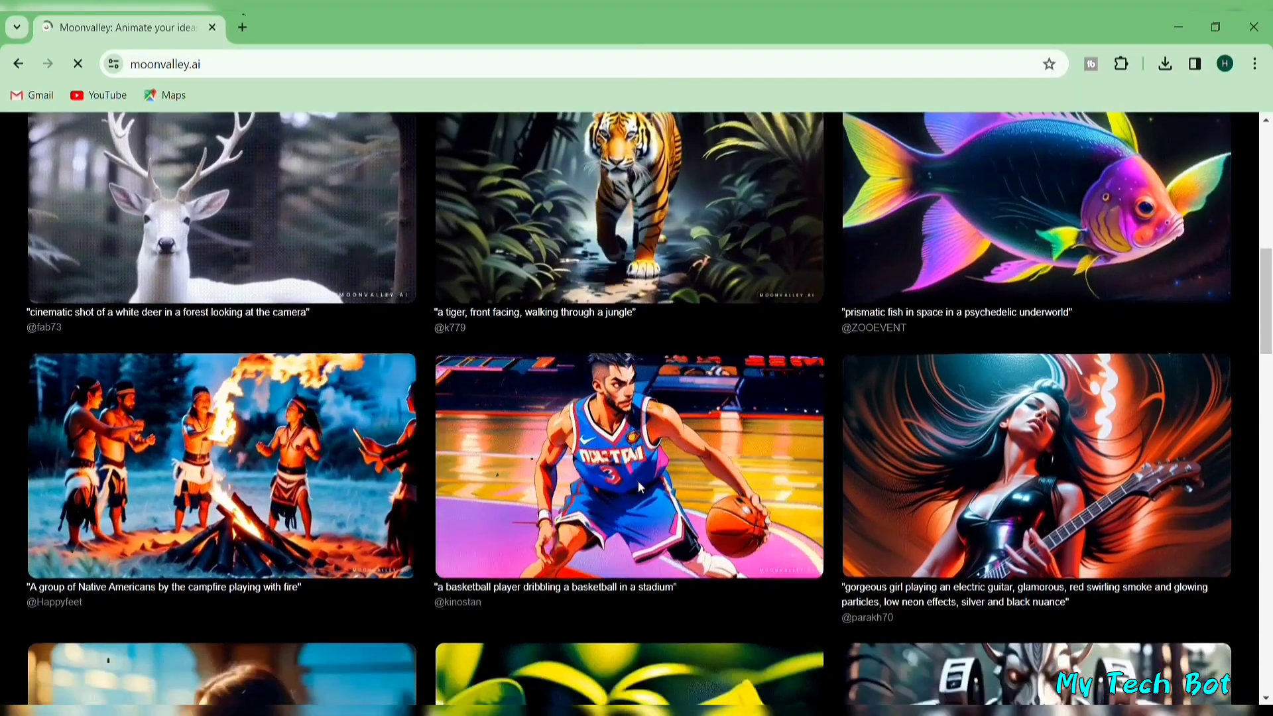
scroll(638, 481, "down", 4)
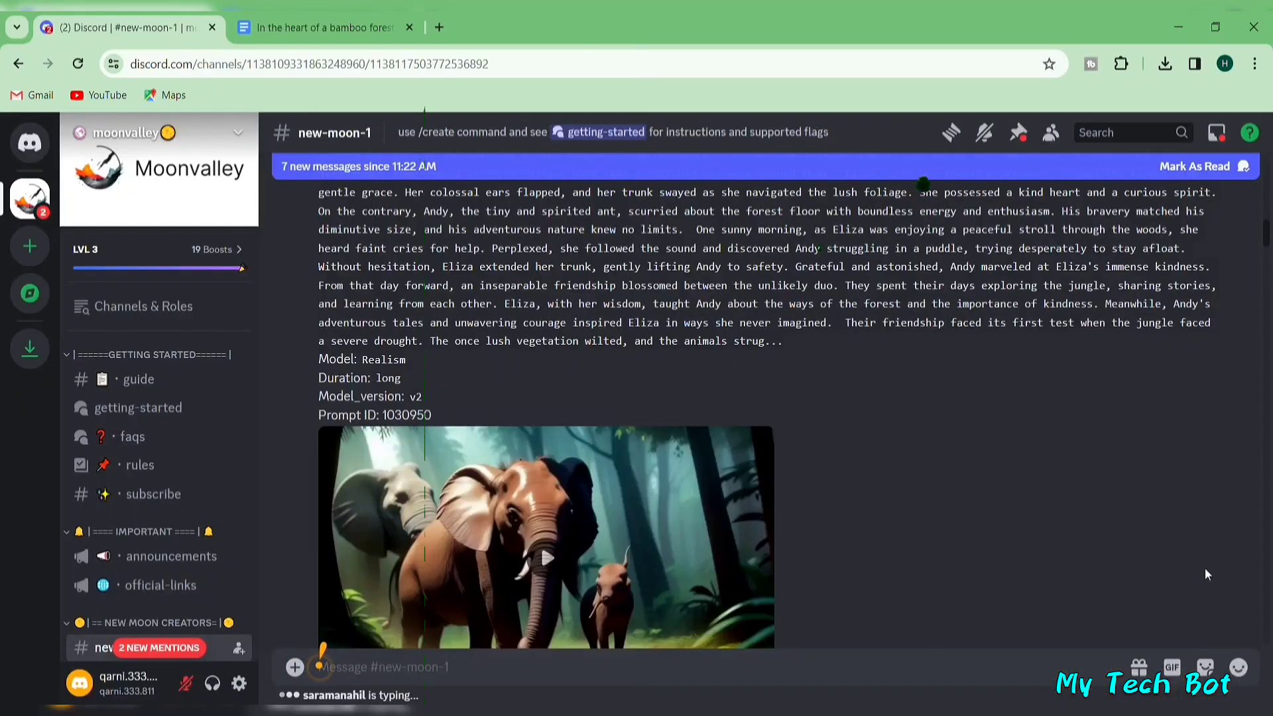
- Browse the new-moon-1 channel's Moonvalley bot results and focus its message box
scroll(1205, 574, "down", 4)
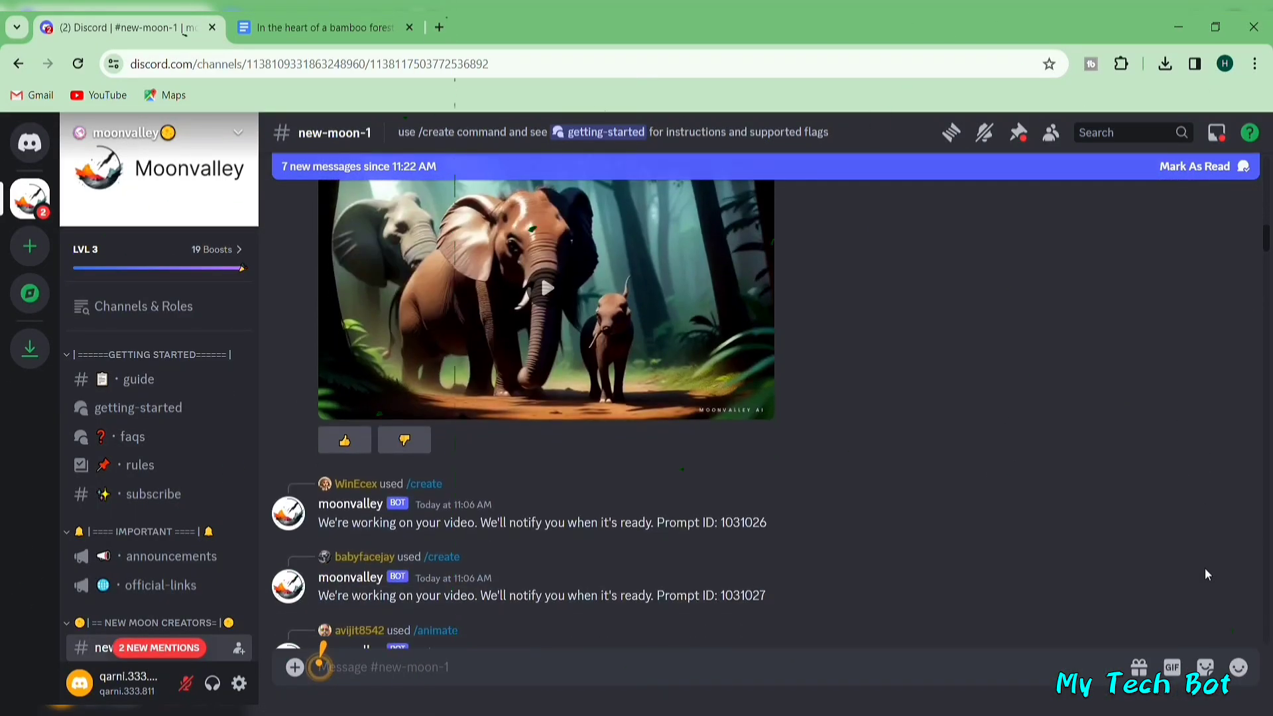
scroll(1206, 574, "down", 8)
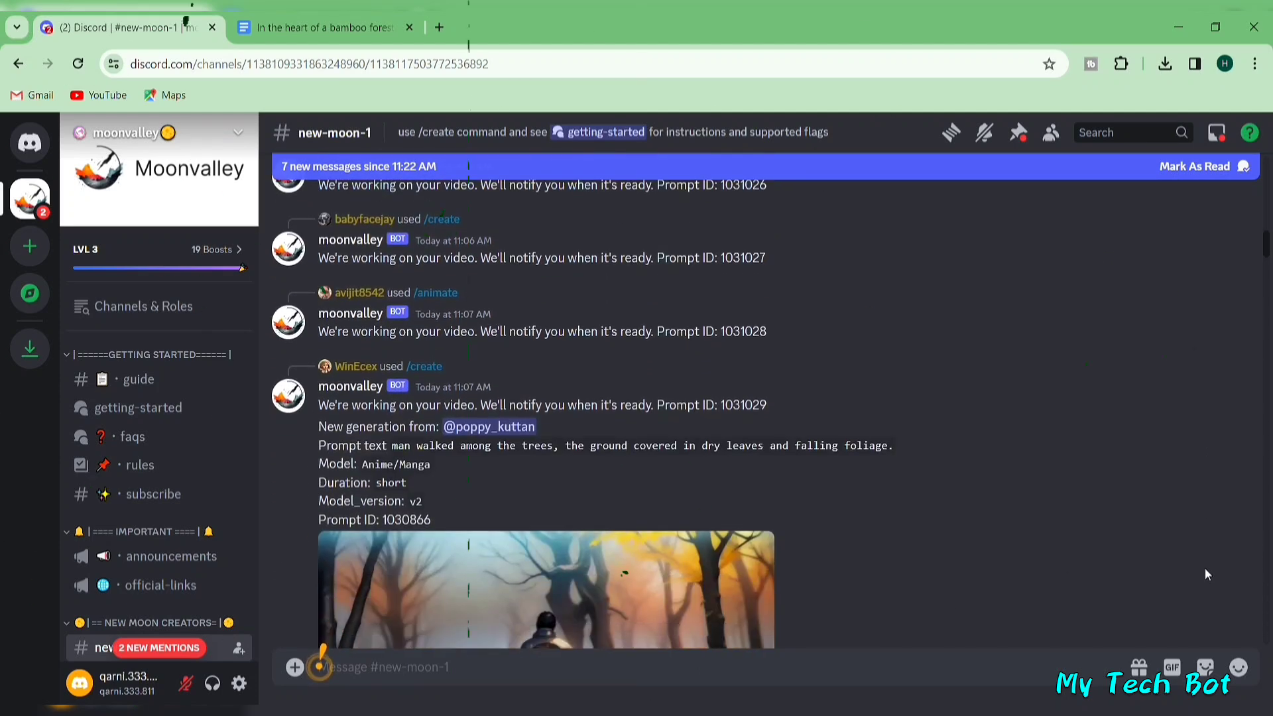
scroll(1205, 575, "down", 15)
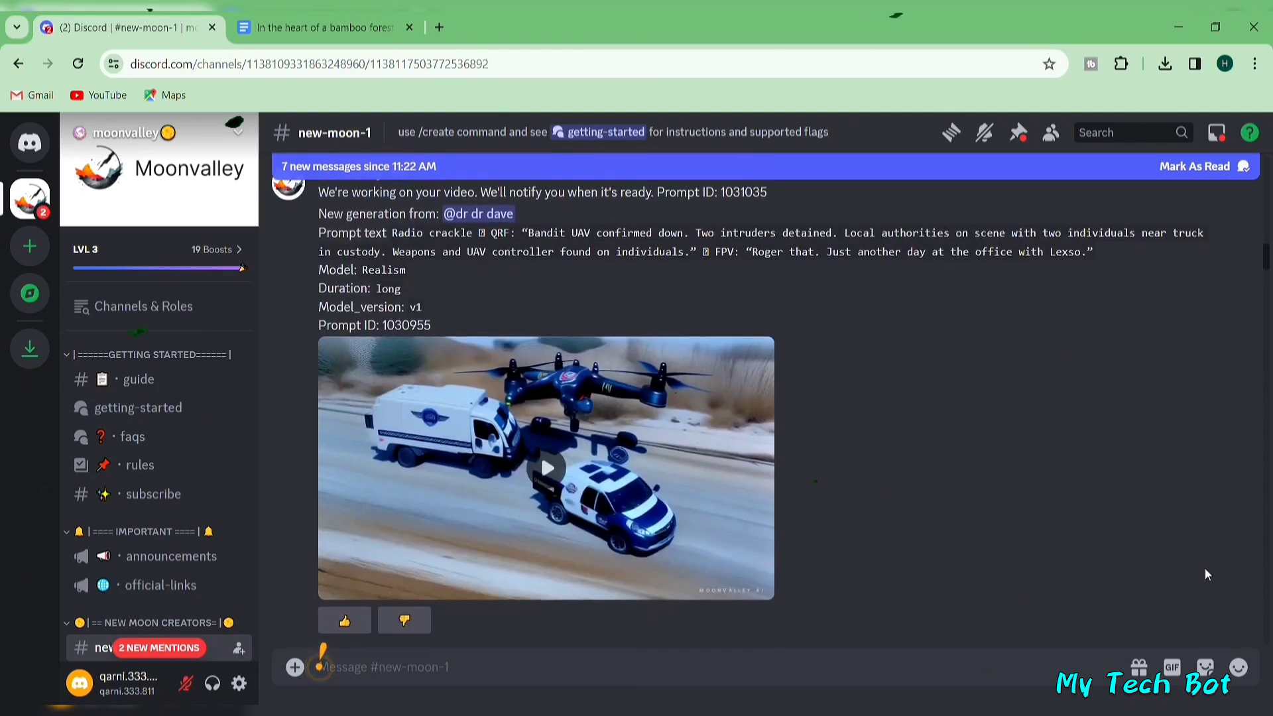
left_click_drag(254, 269, 256, 370)
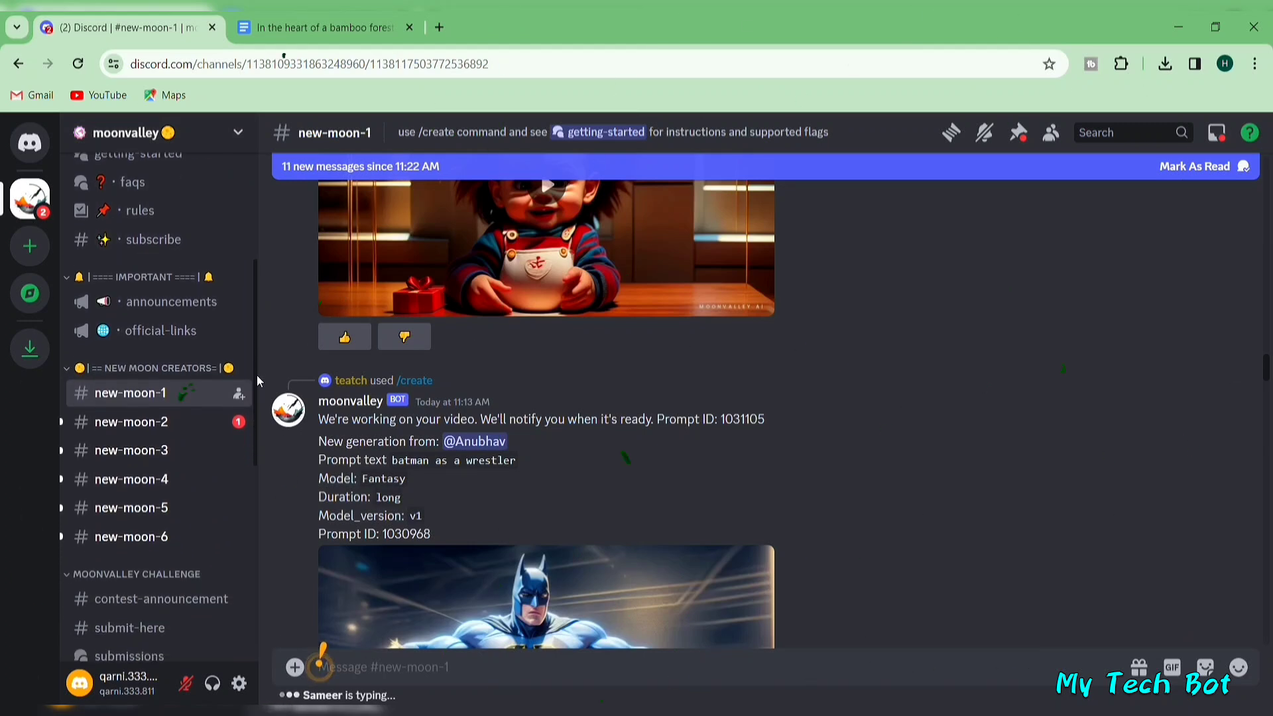
scroll(257, 375, "down", 1)
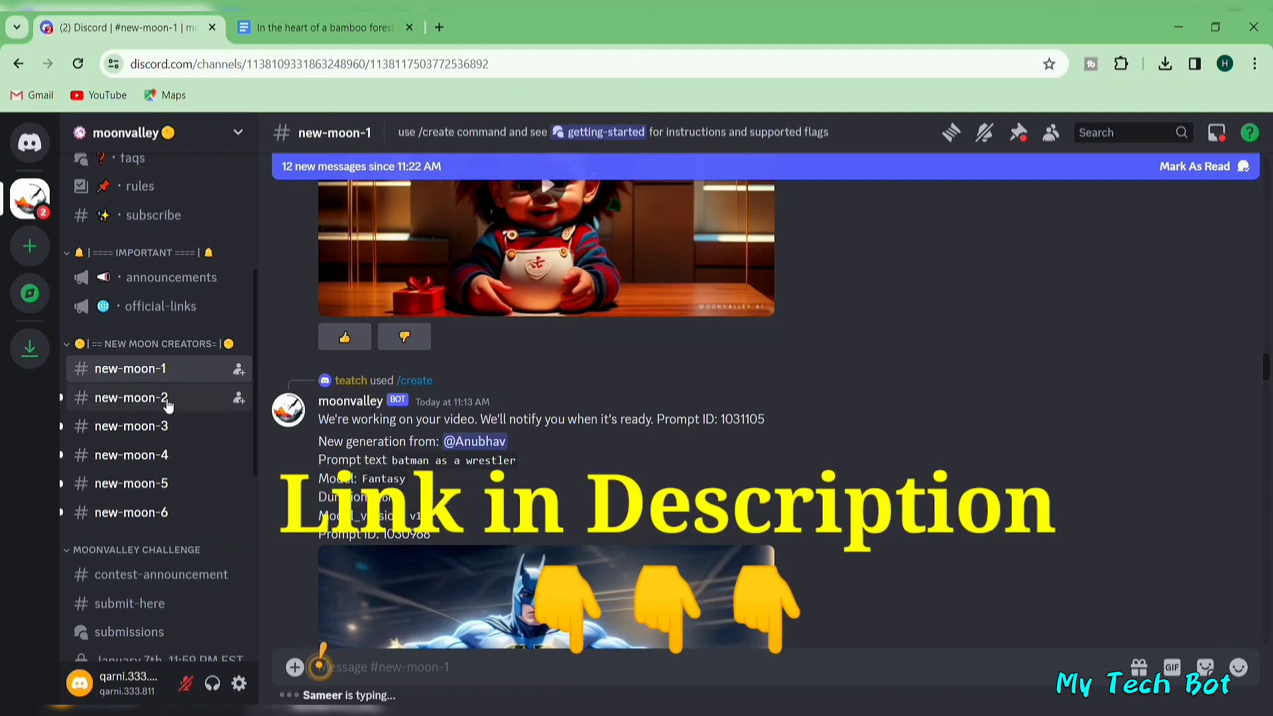
mouse_move(157, 370)
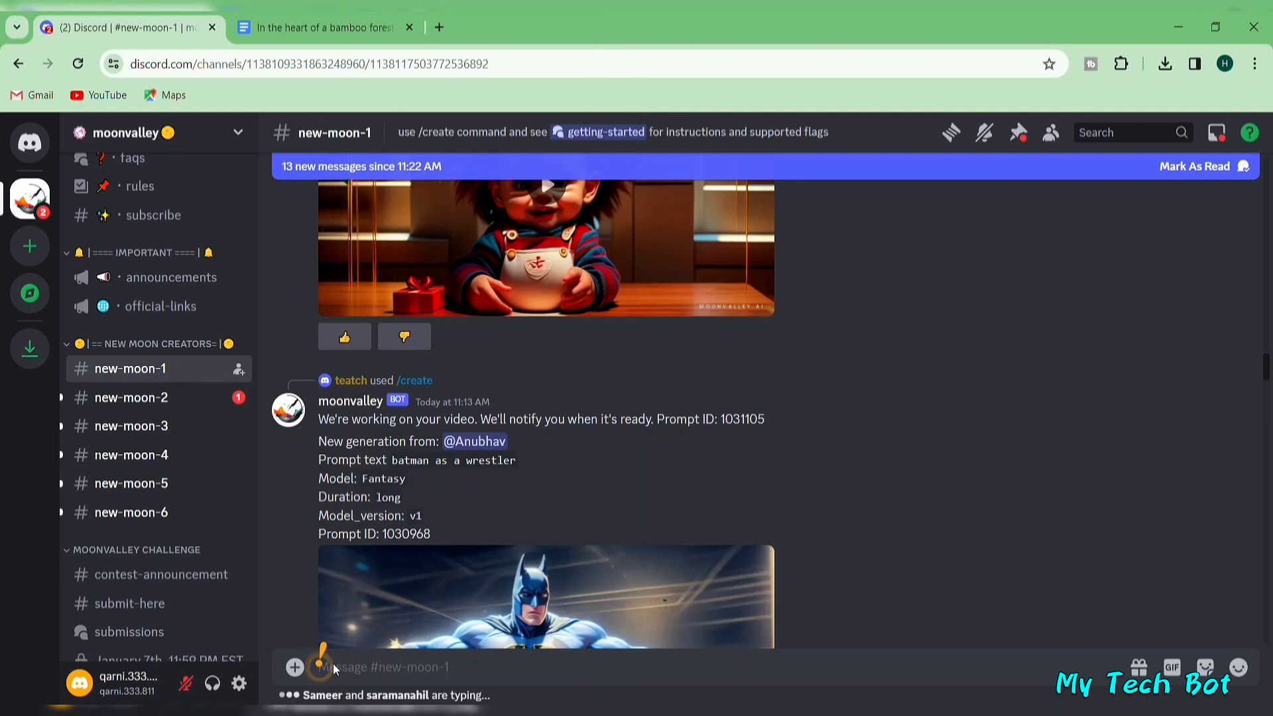
left_click(333, 663)
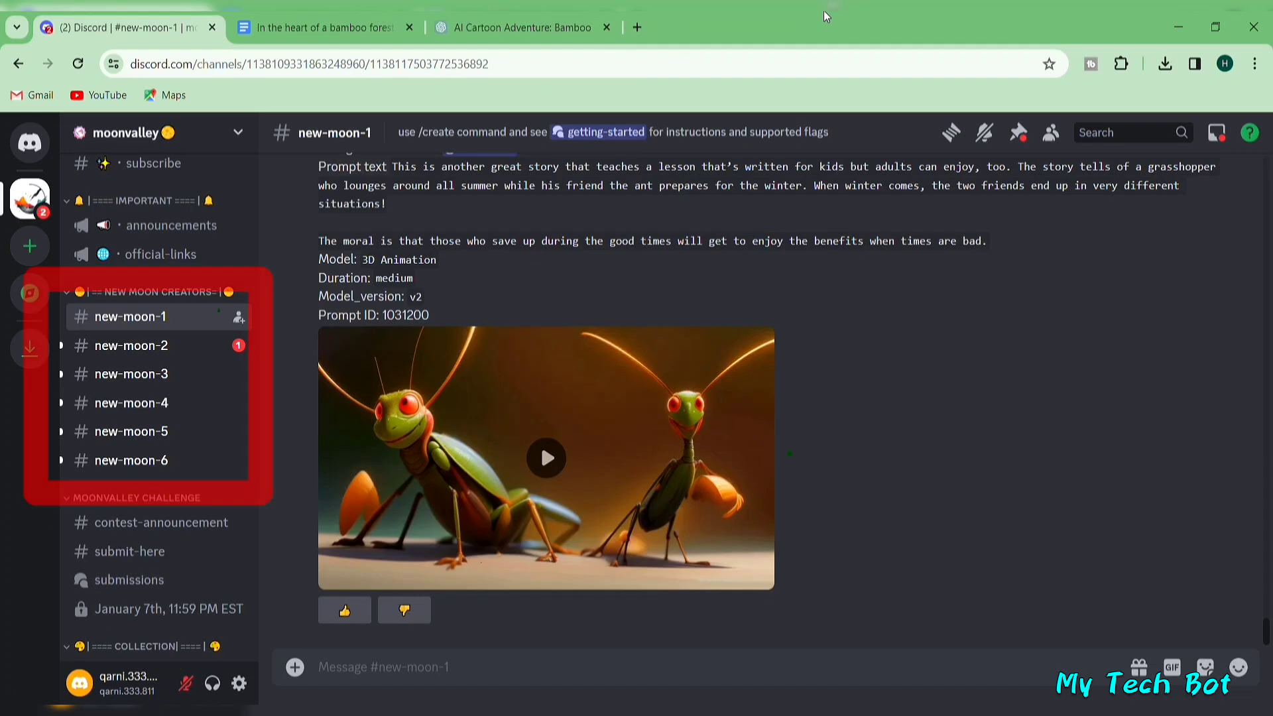
mouse_move(727, 334)
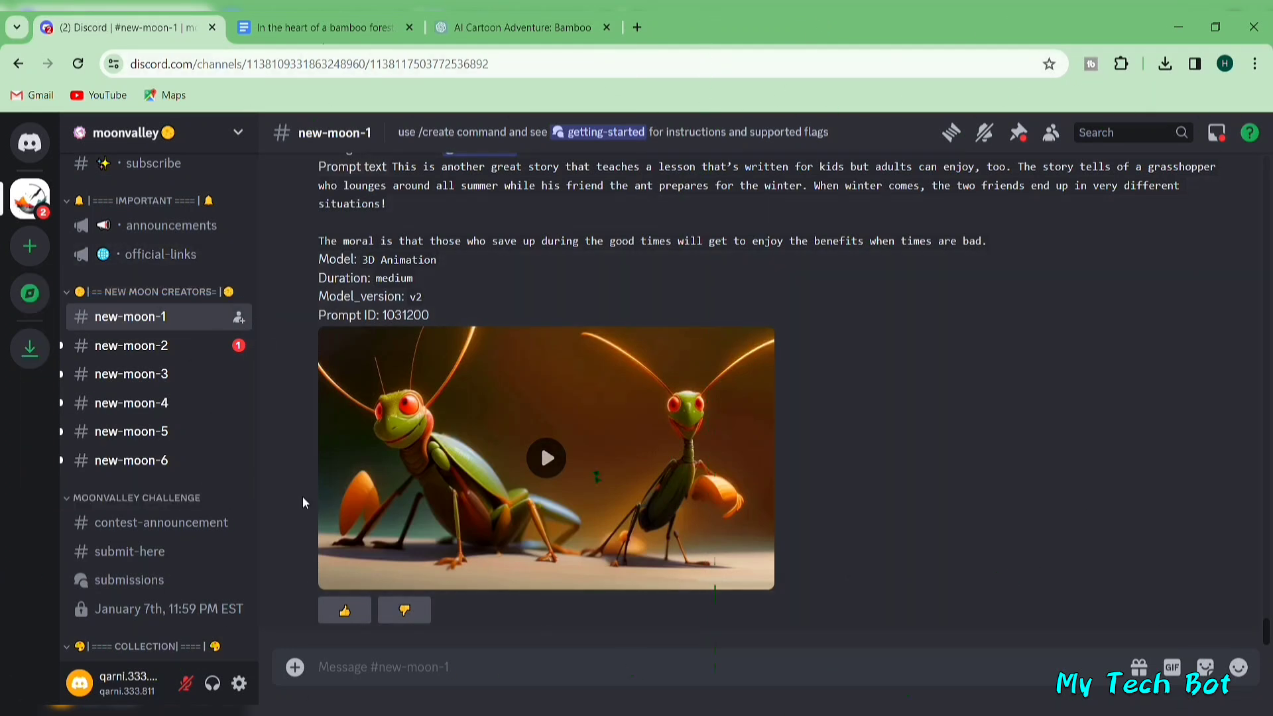
- Run /create with the pasted Kai bamboo-forest prompt, style 3D Animation, duration Medium
left_click(347, 670)
type("/cre")
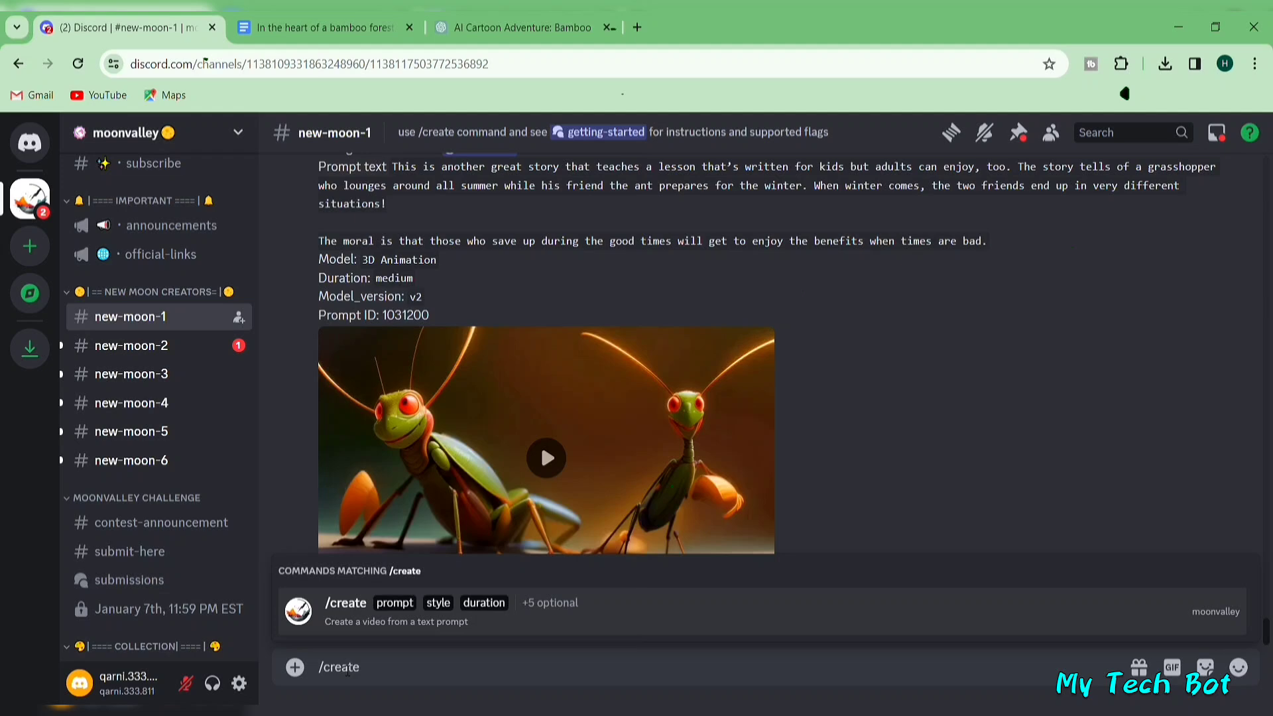
type("ate")
left_click(365, 617)
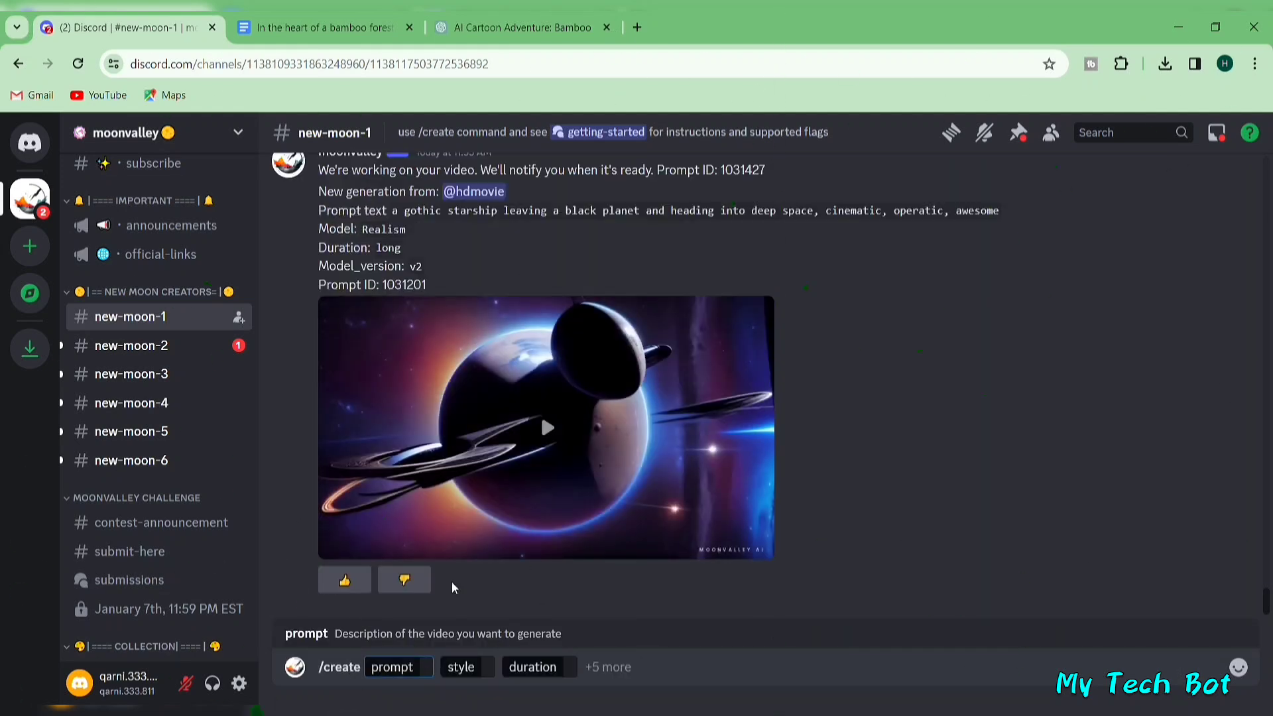
type("Generate a video showing Kai's excited expression as he stumbles upon the clearing in the bamboo forest")
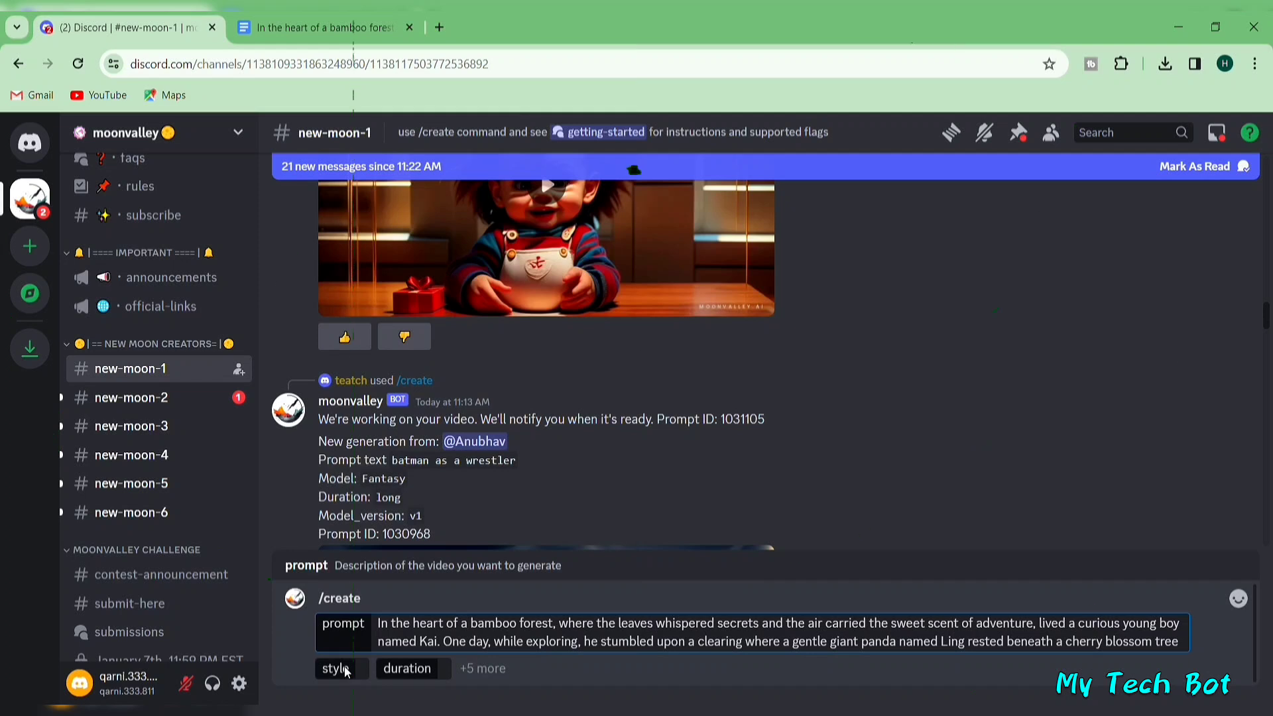
left_click(335, 669)
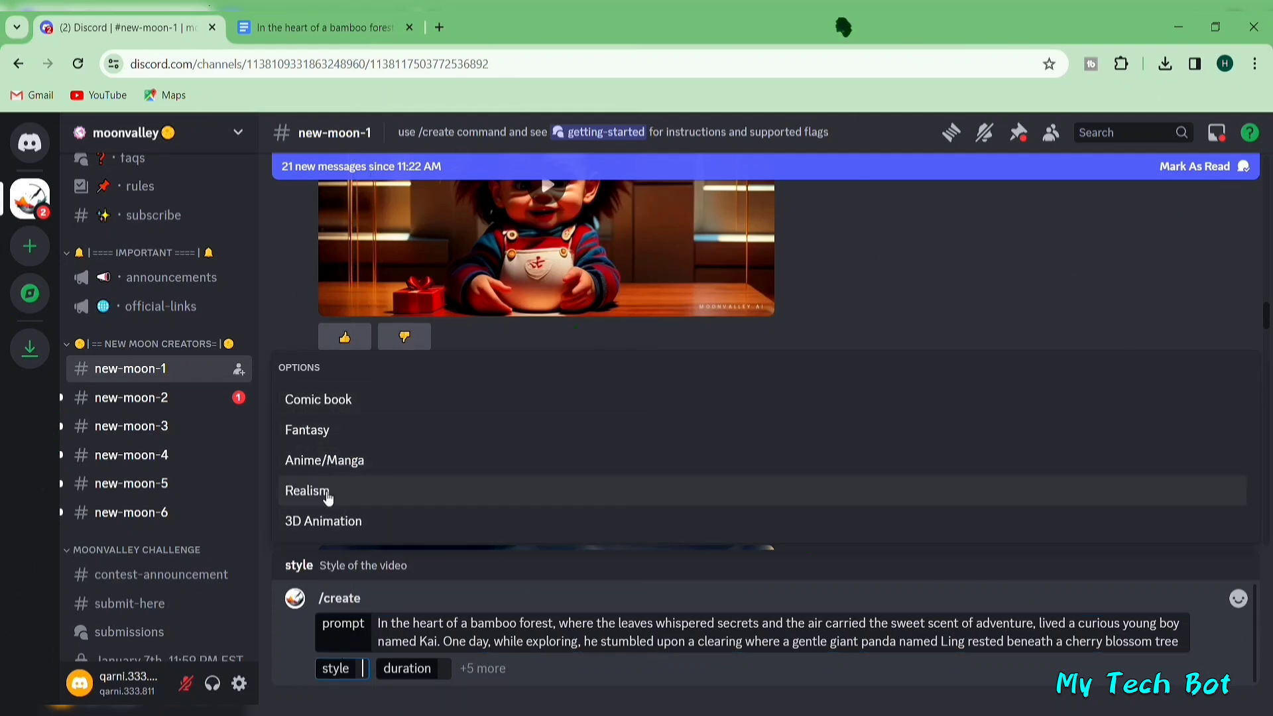
left_click(327, 522)
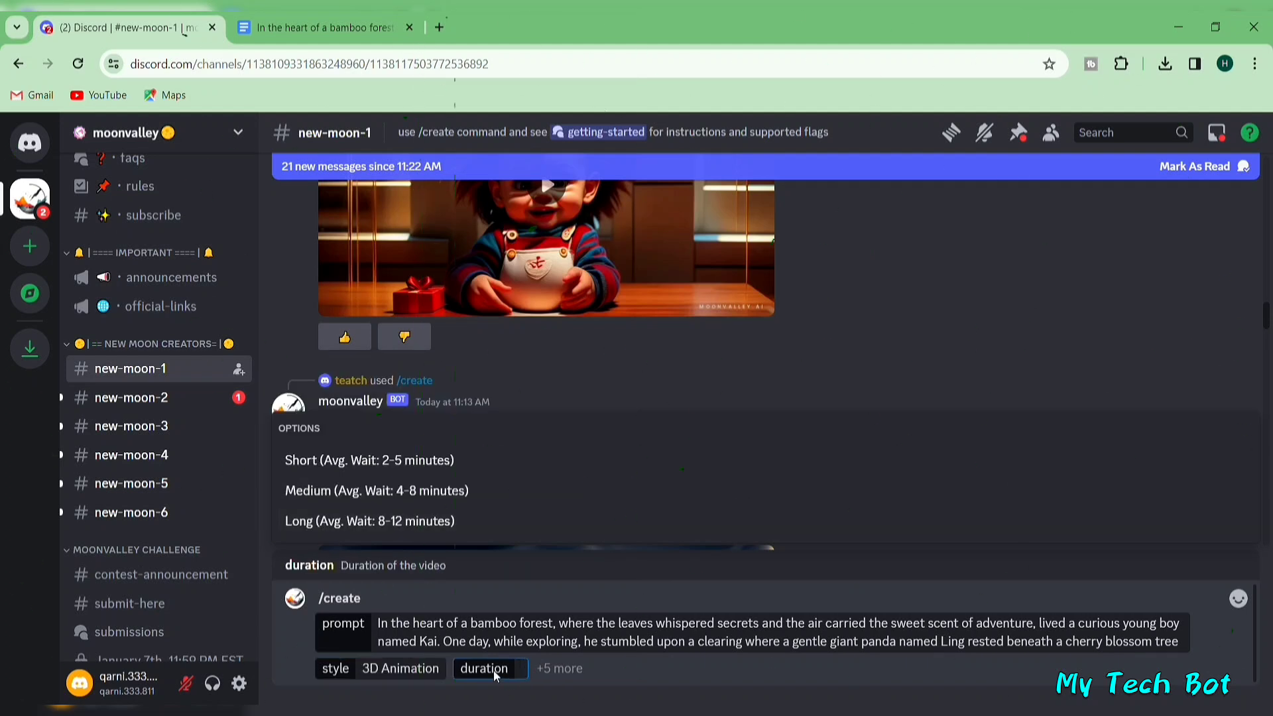
left_click(383, 499)
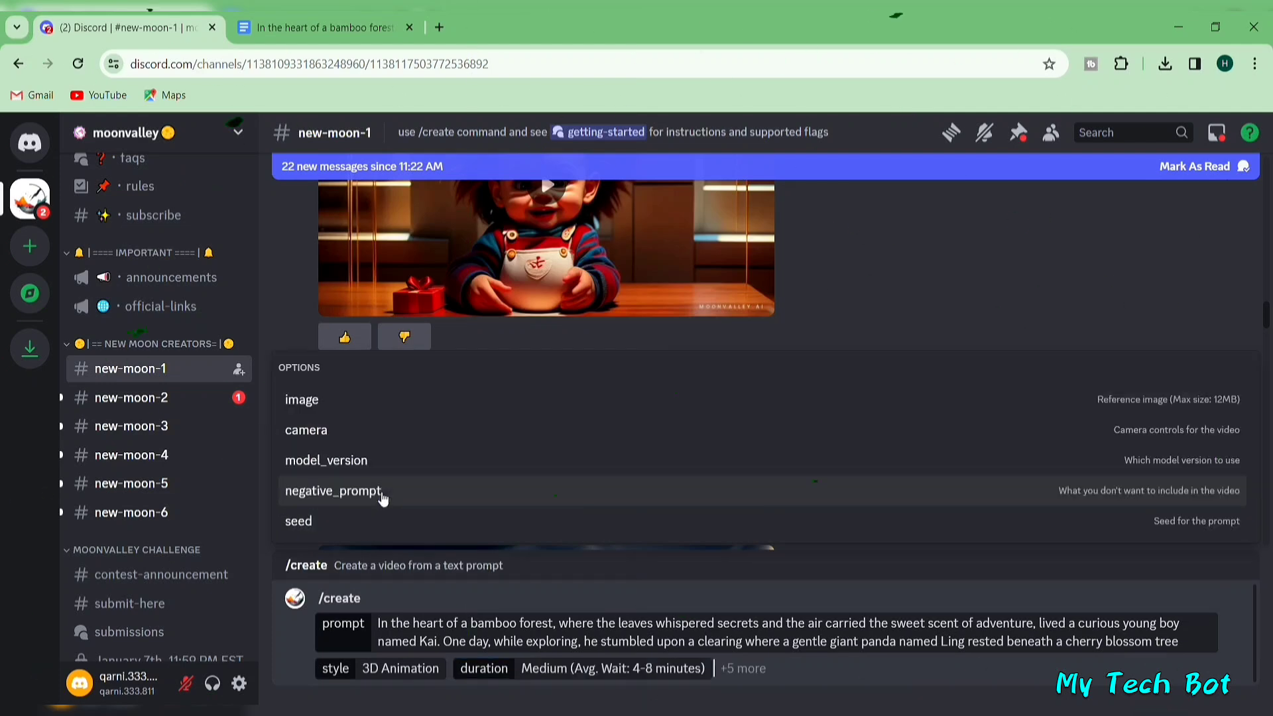
key("Return")
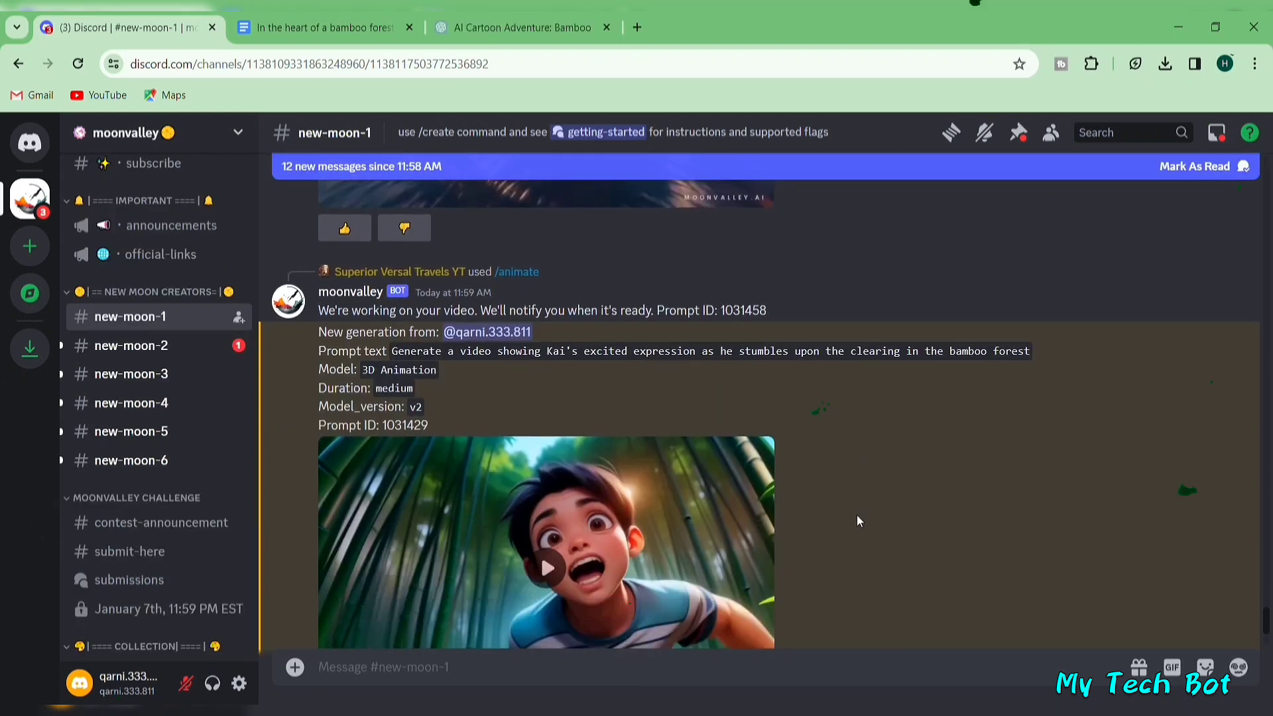
- Find the finished Kai bamboo-forest clip, play it, and download it
scroll(857, 515, "down", 3)
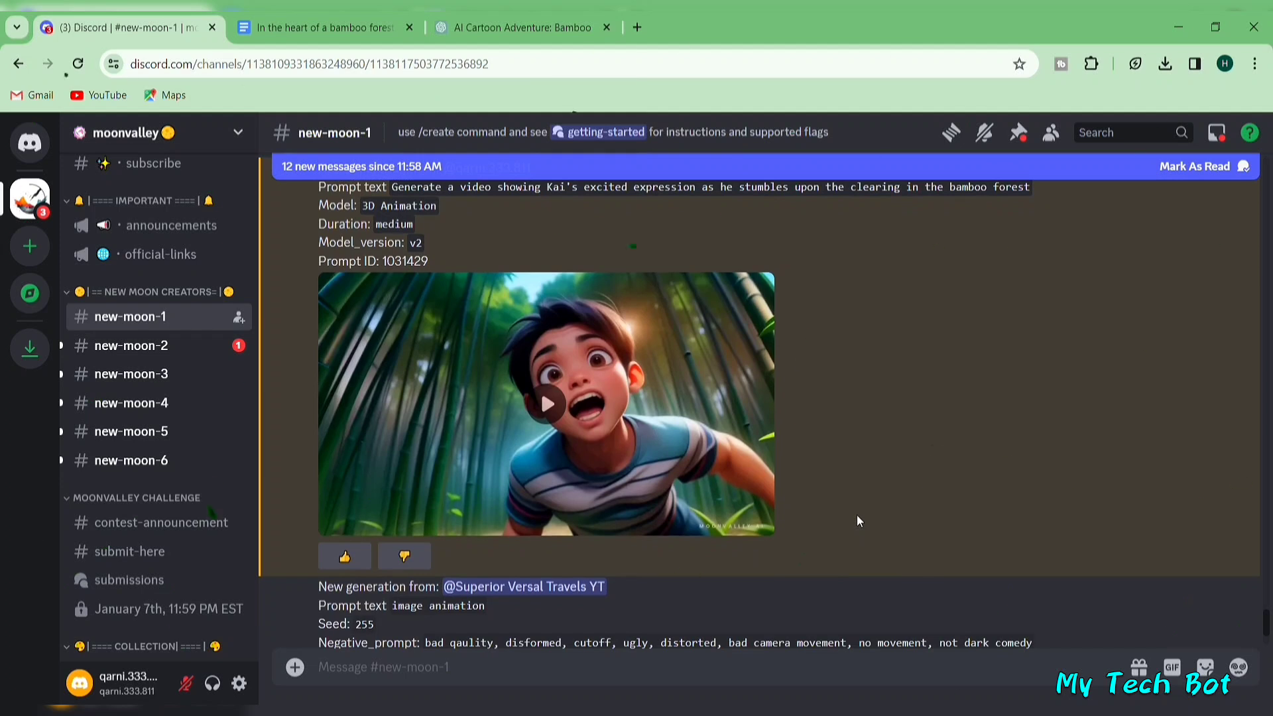
scroll(857, 515, "up", 1)
scroll(856, 515, "up", 1)
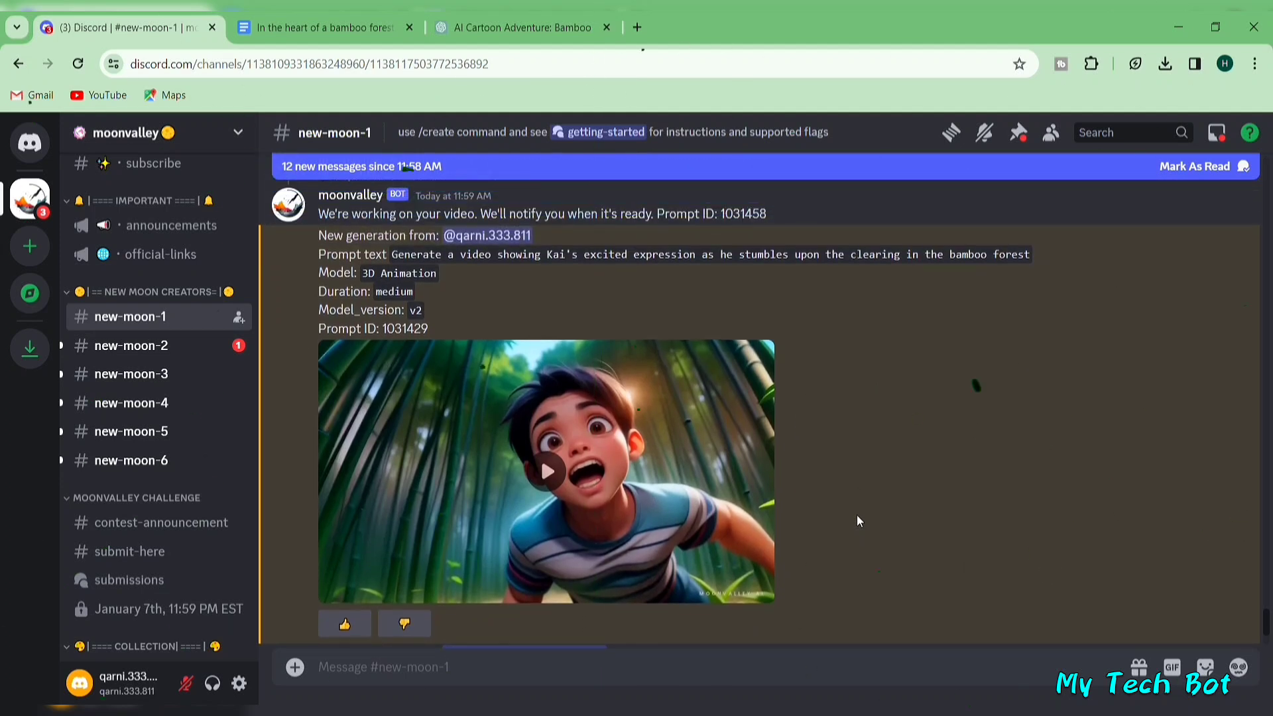
left_click(553, 483)
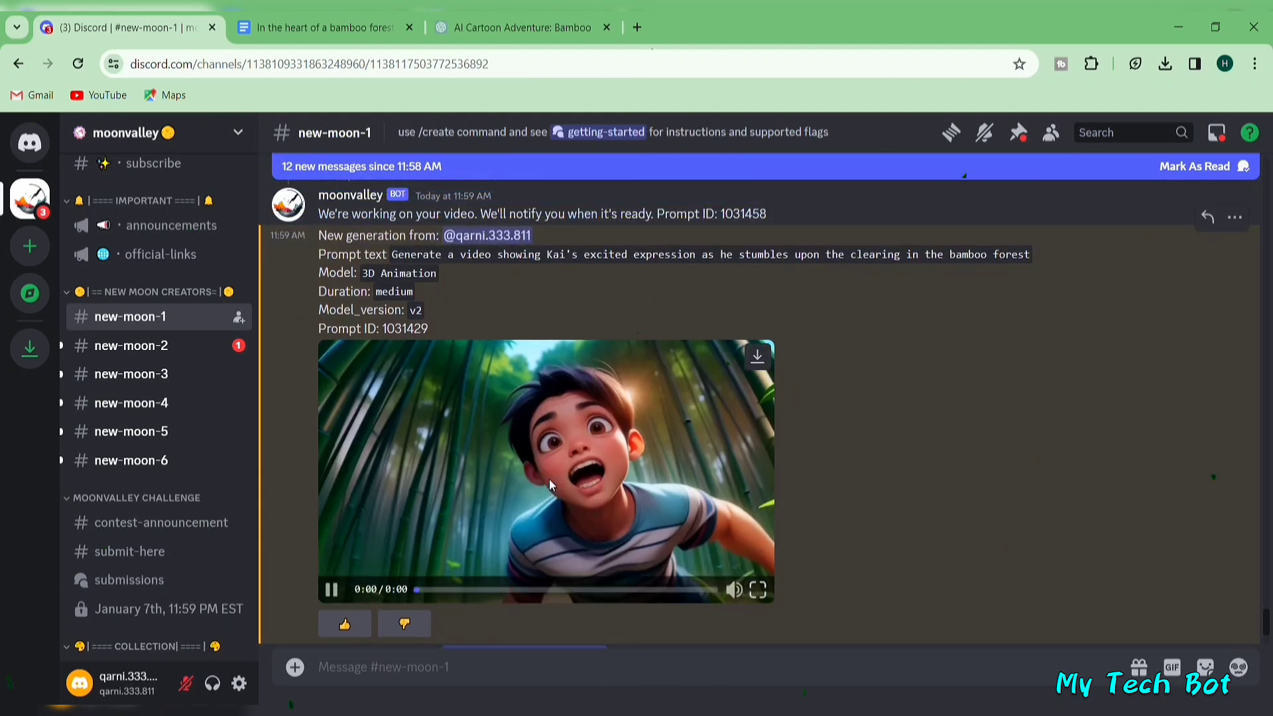
left_click(758, 360)
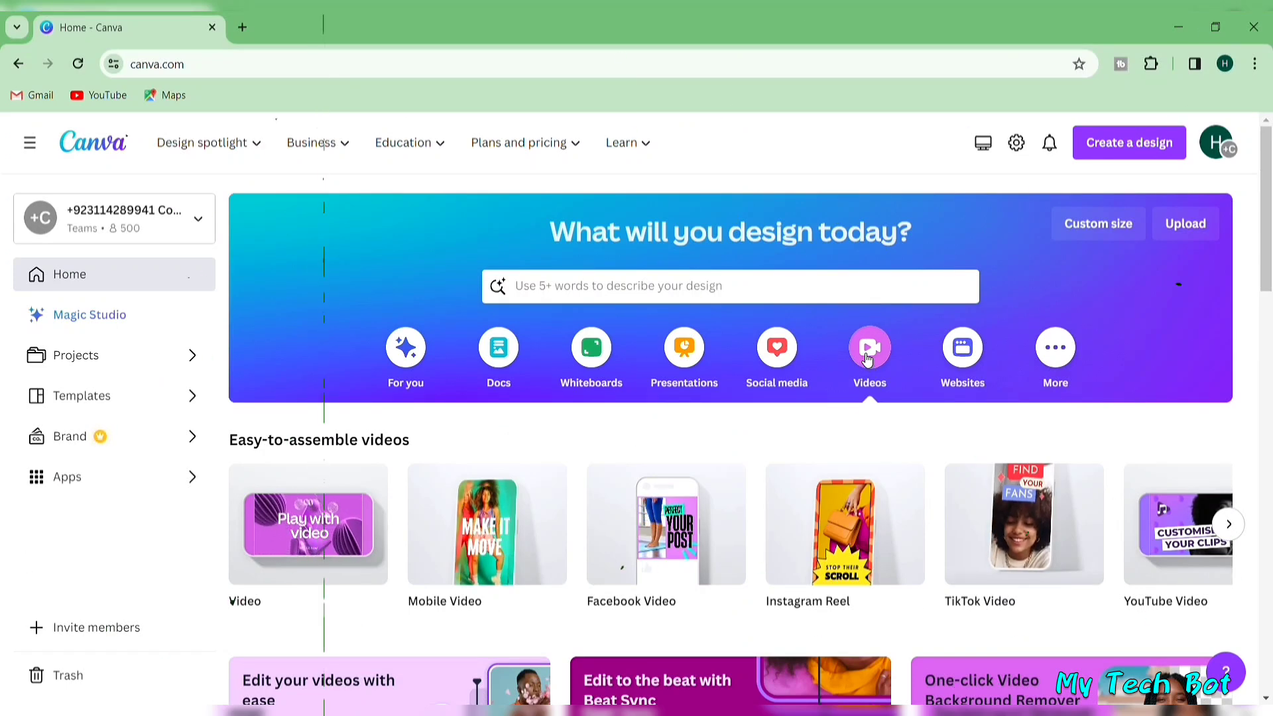
- Start a blank 1920×1080 video with the boy clip and panda clip each filling its own page
left_click(290, 534)
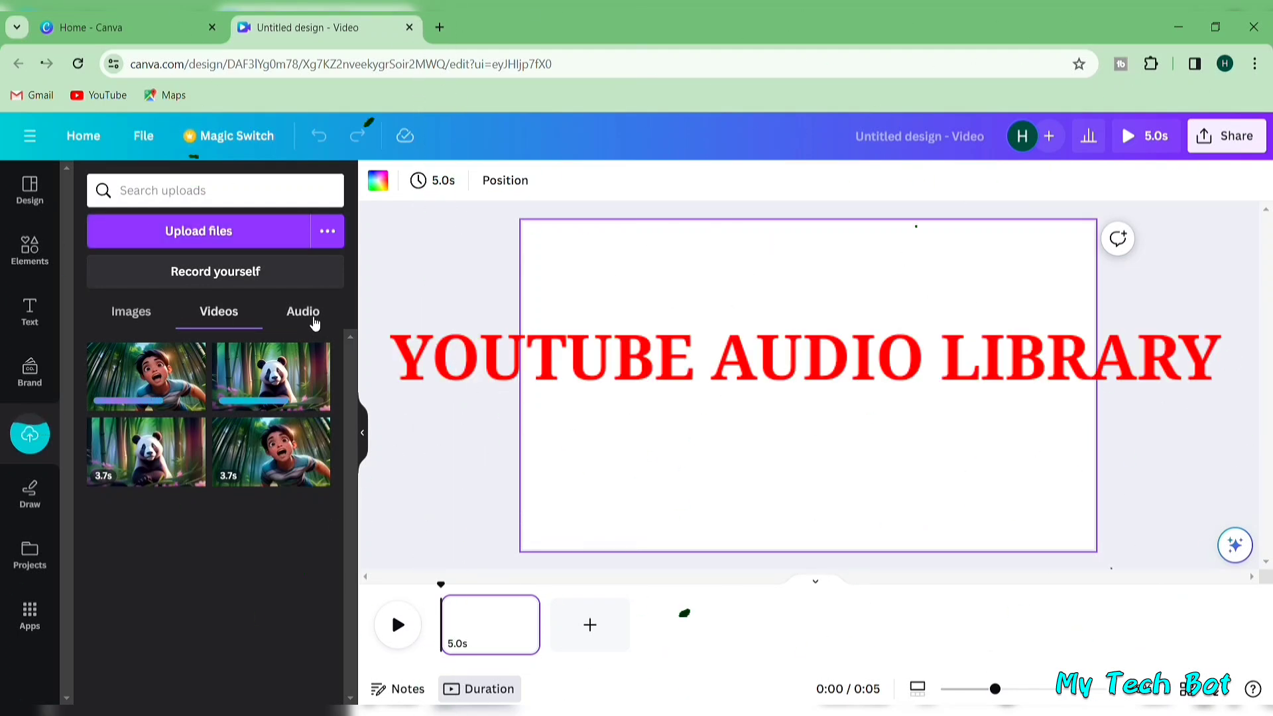
left_click_drag(271, 451, 570, 265)
left_click_drag(975, 482, 1110, 556)
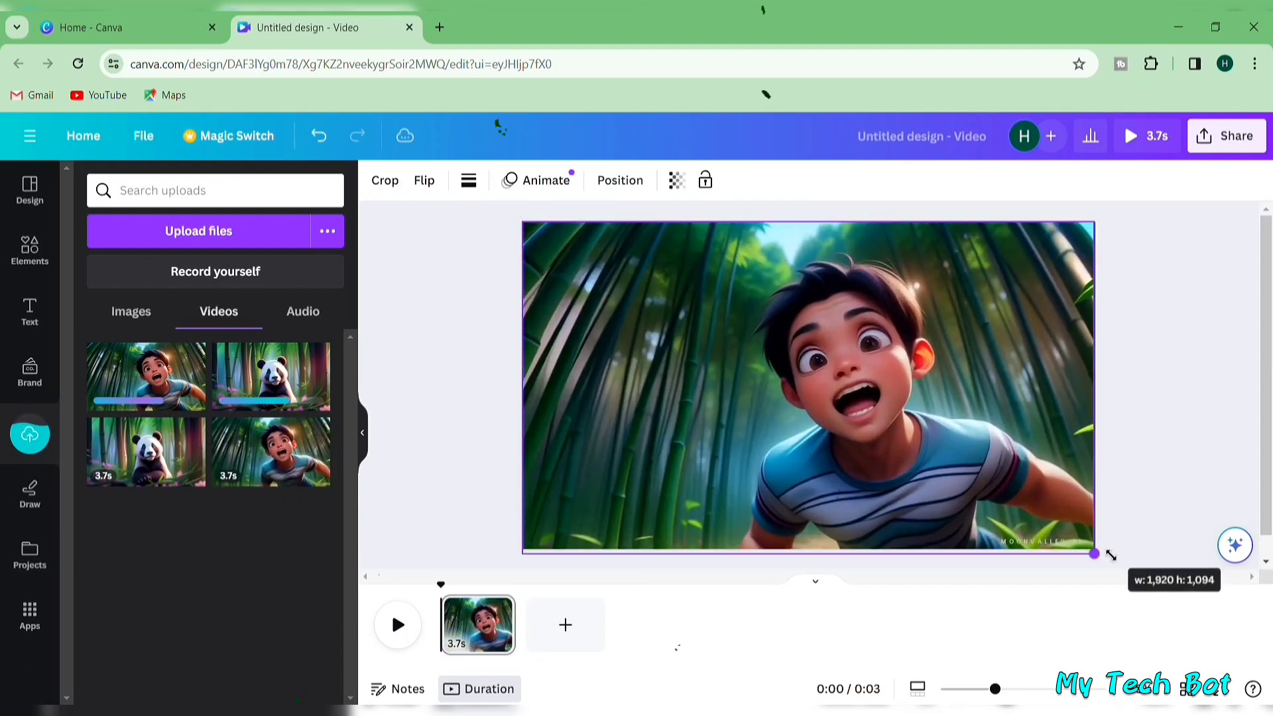
left_click(565, 624)
left_click_drag(146, 450, 564, 627)
left_click_drag(646, 296, 571, 248)
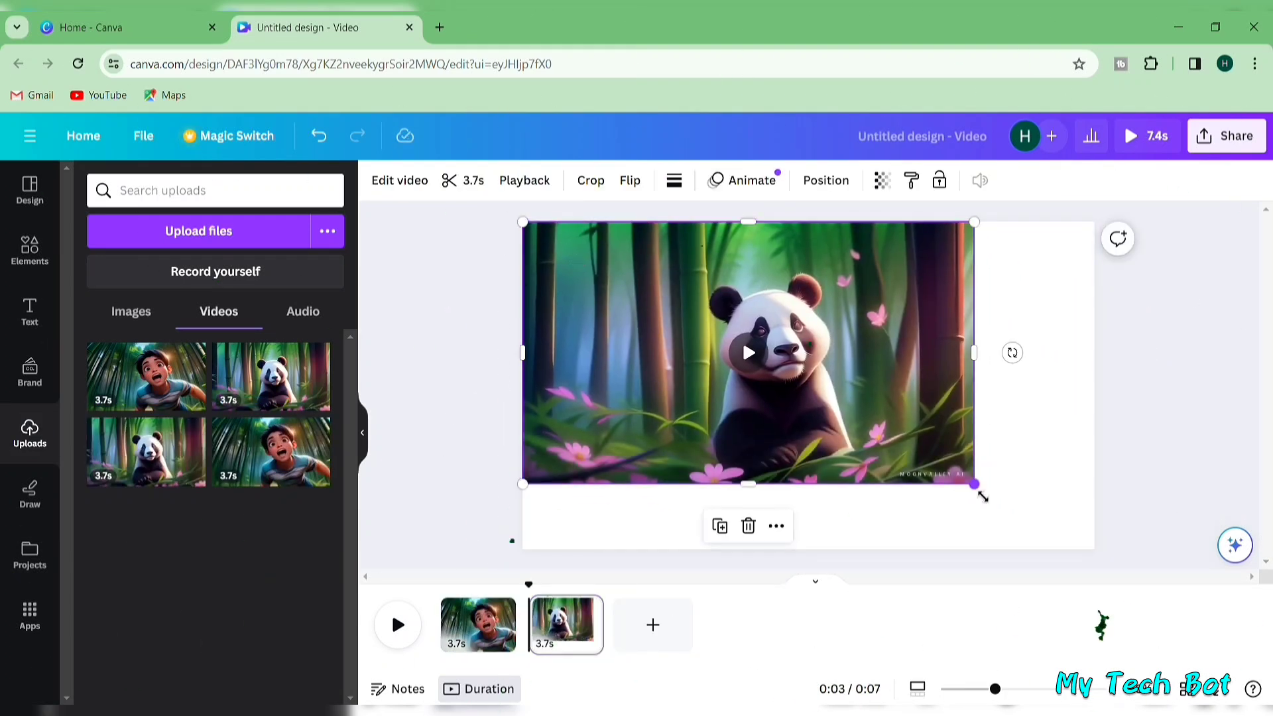
left_click_drag(980, 494, 1095, 553)
- Upload the two ElevenLabs voiceover files and preview the video with audio
left_click(301, 311)
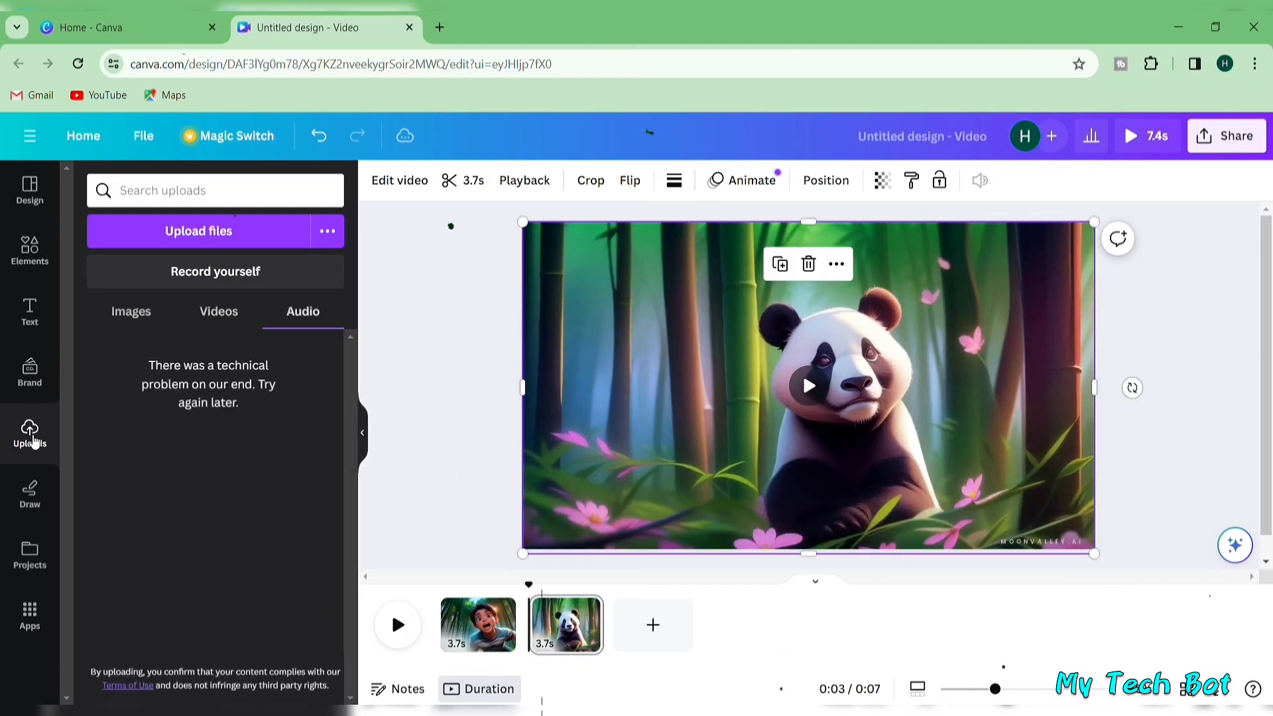
left_click_drag(33, 441, 472, 643)
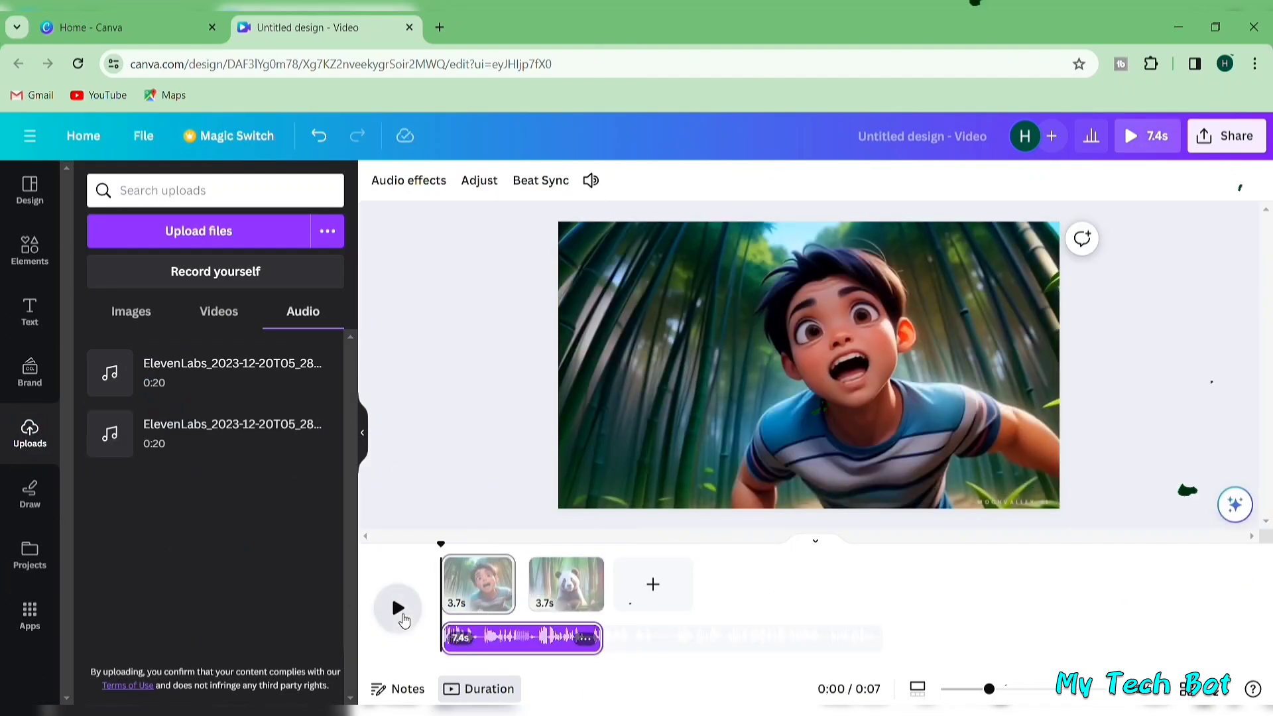
left_click(400, 613)
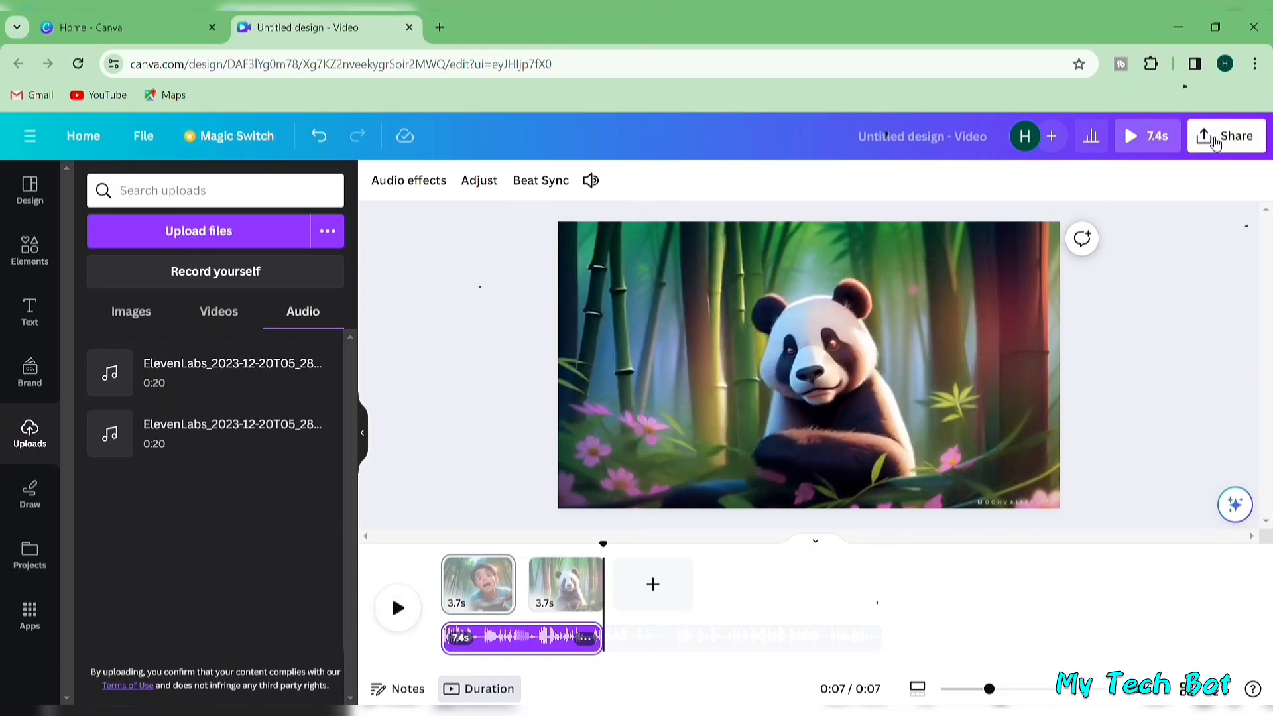
- Open the video's download settings: MP4 Video, 1080p (HD), all 2 pages
left_click(1217, 144)
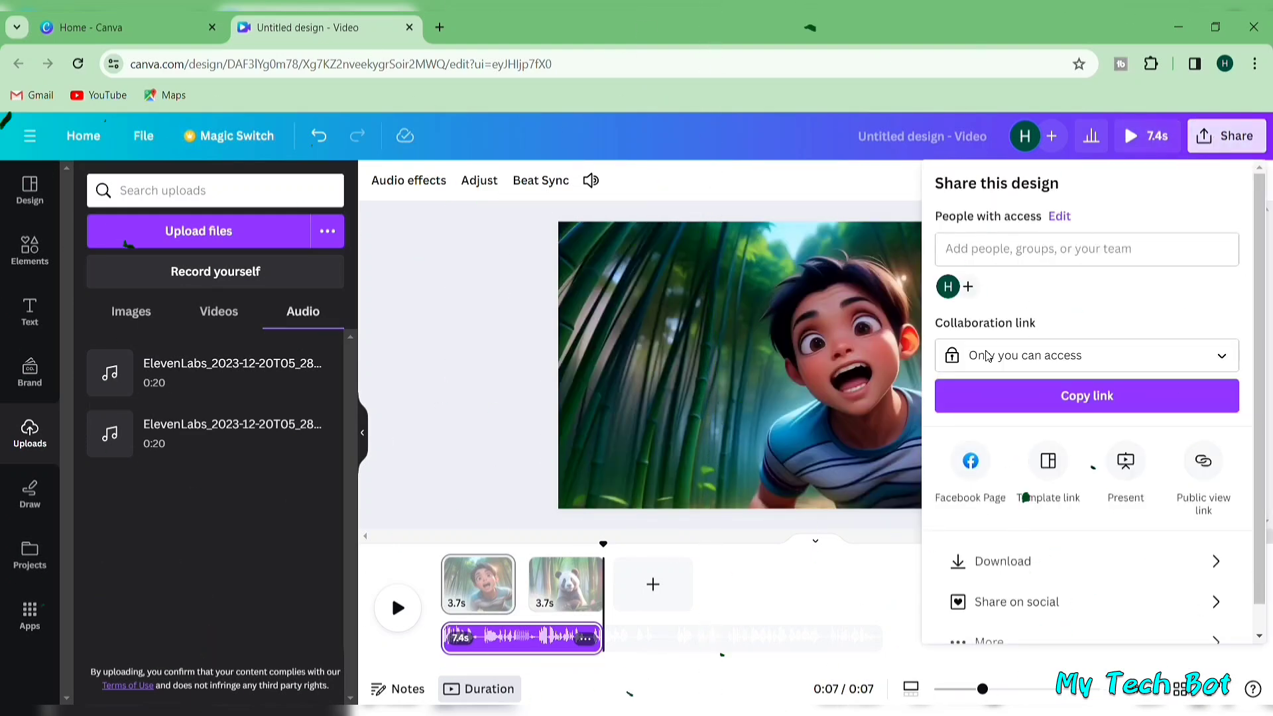
left_click(998, 563)
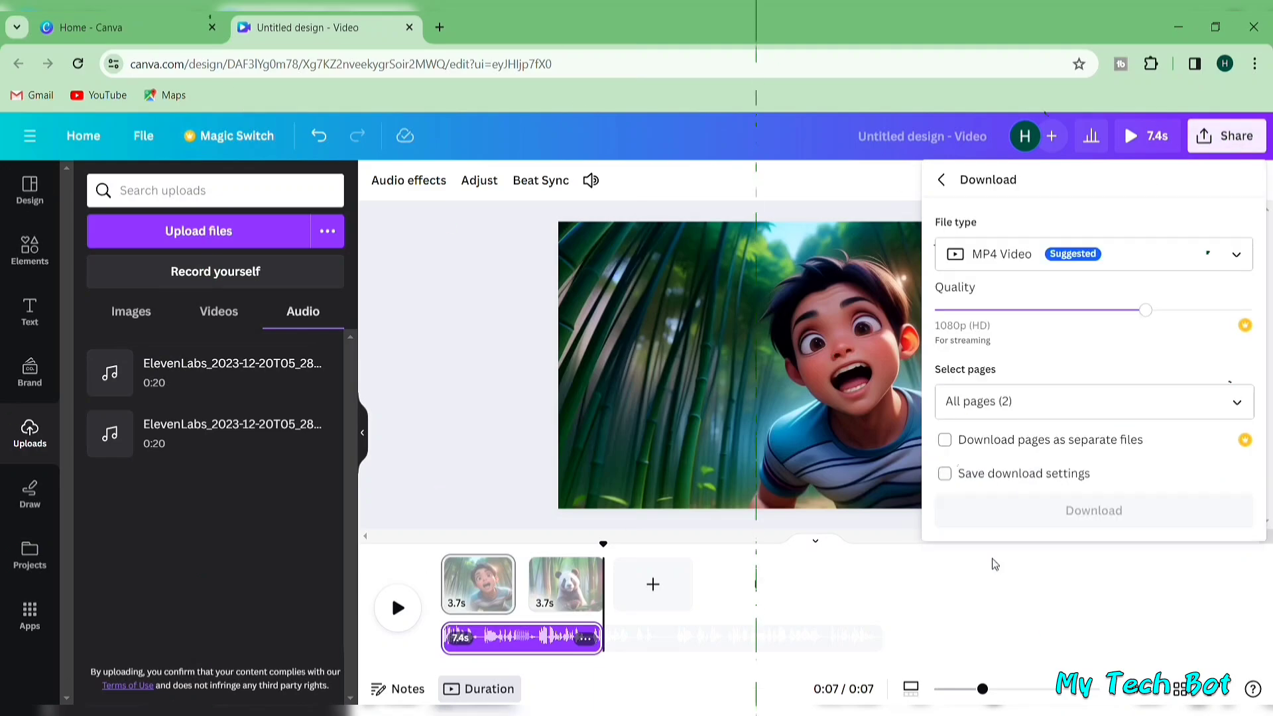